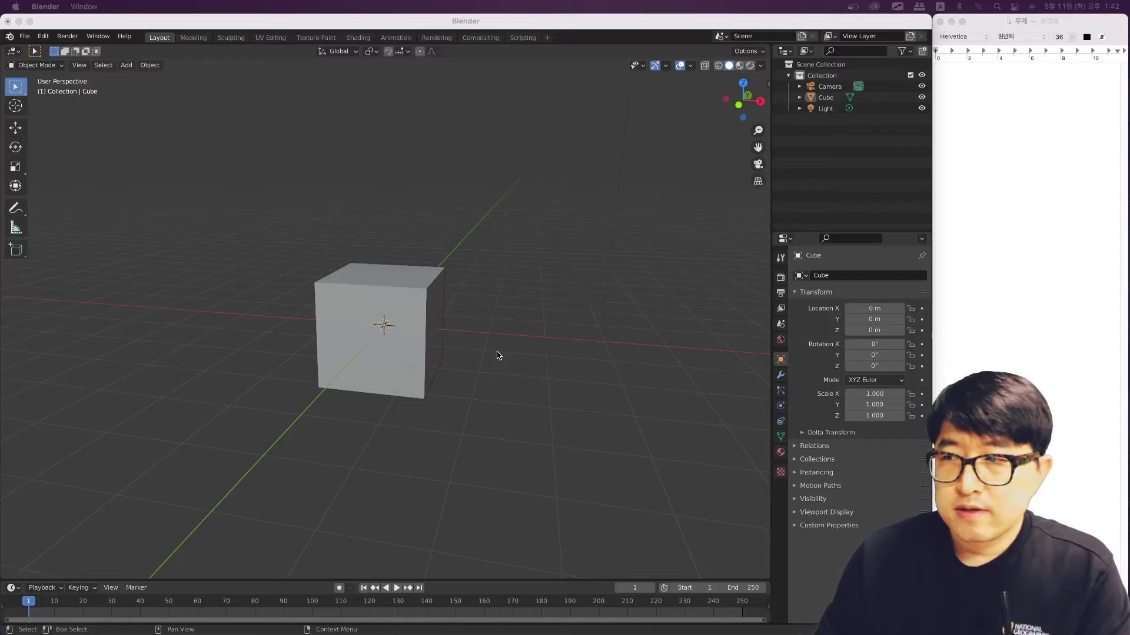
Orbit the view around the cube from higher and side-on angles
mouse_move(496, 353)
middle_mouse_down()
mouse_move(475, 353)
mouse_move(469, 368)
mouse_move(494, 345)
mouse_move(504, 357)
mouse_move(485, 366)
middle_mouse_up()
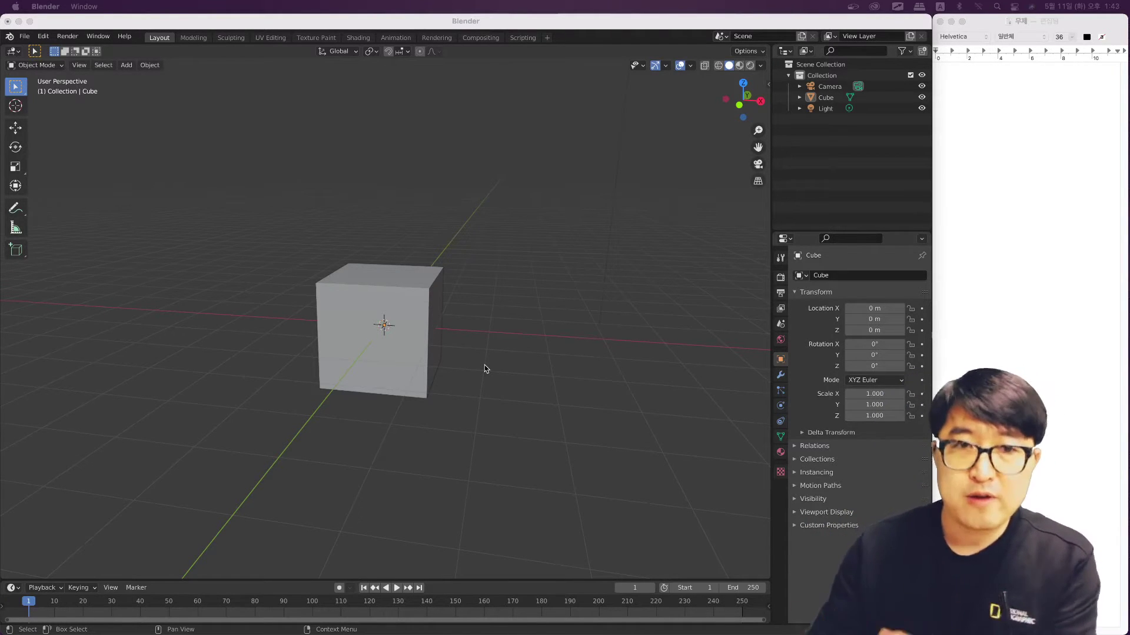
mouse_move(459, 330)
middle_mouse_down()
mouse_move(418, 351)
mouse_move(440, 340)
middle_mouse_up()
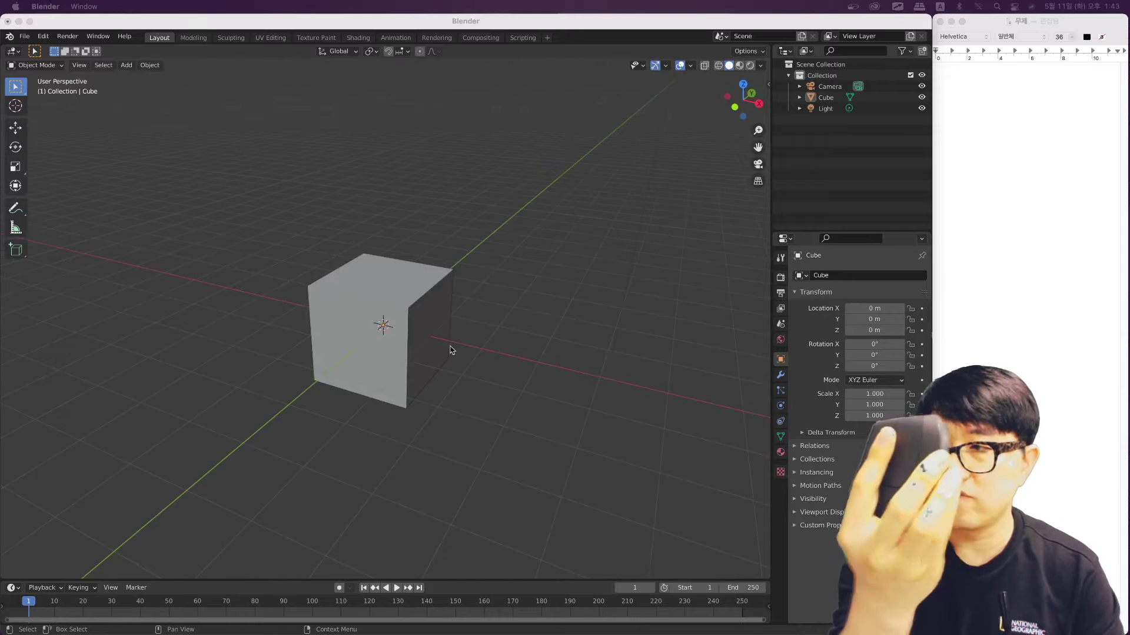
middle_click_drag(447, 337, 421, 323)
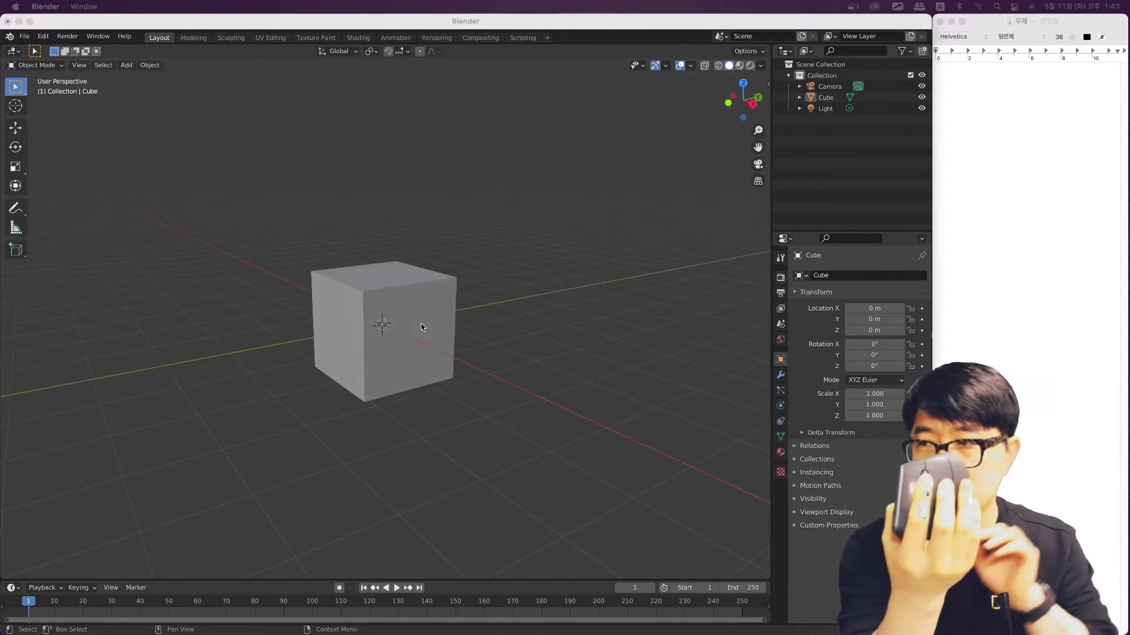
mouse_move(421, 323)
middle_mouse_down()
mouse_move(422, 287)
mouse_move(434, 354)
mouse_move(458, 295)
mouse_move(434, 302)
mouse_move(458, 306)
middle_mouse_up()
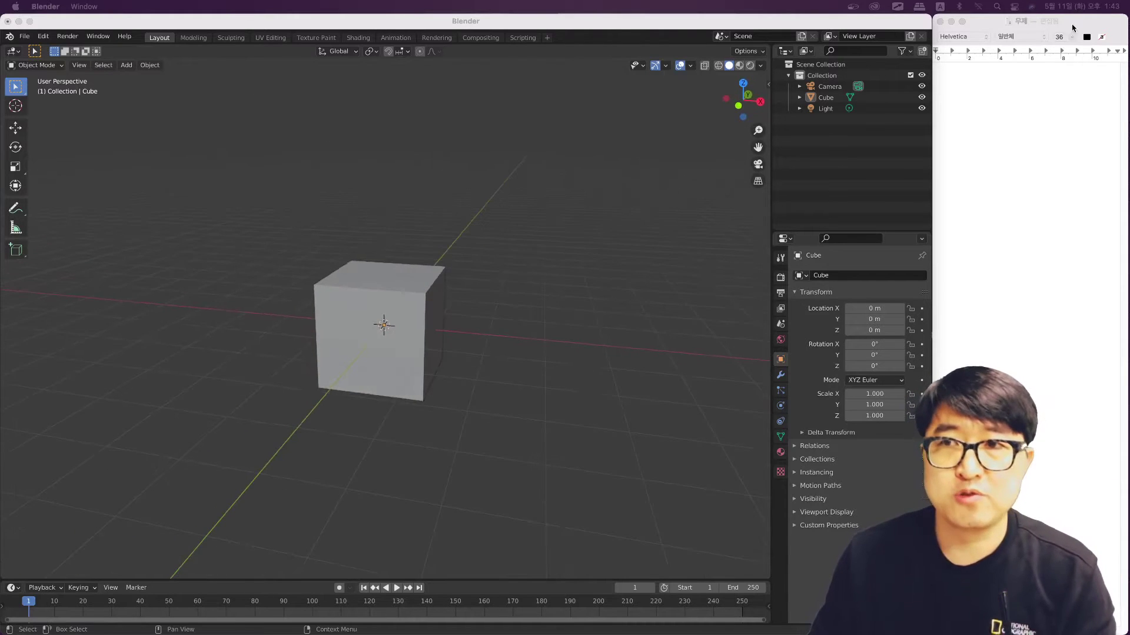
Write the notes '화면 회전 = 스크롤 누르고 이동' and '확대/축소 = 스크롤 회전' beside Blender
left_click(1072, 28)
type("ㅎ")
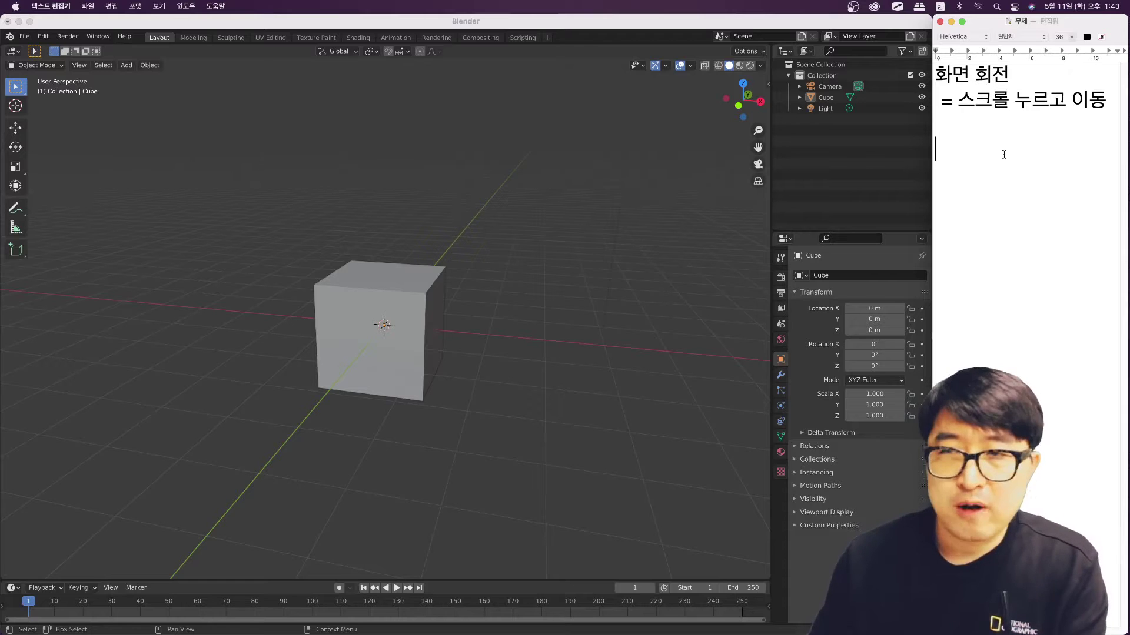
middle_click_drag(443, 287, 445, 295)
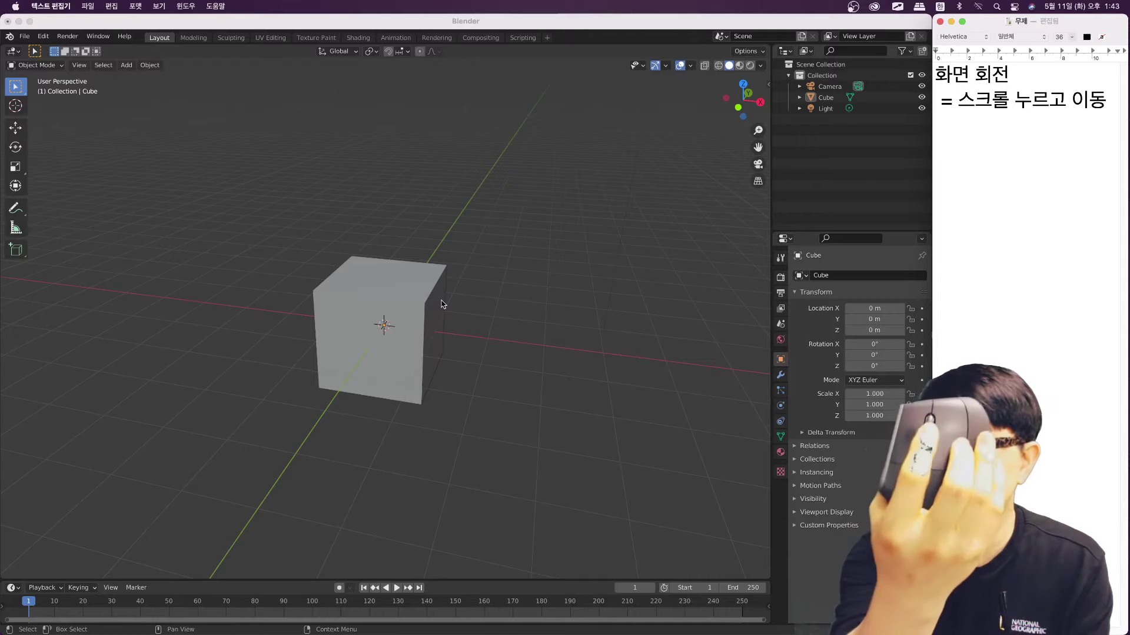
middle_click_drag(443, 304, 443, 305)
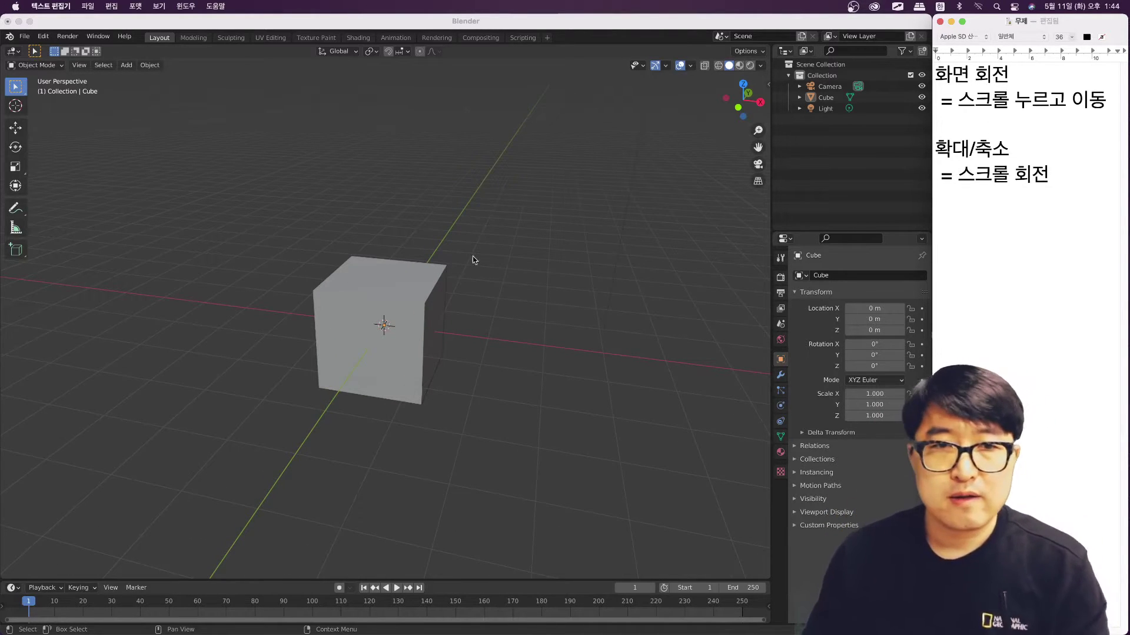
Orbit the view to see the cube from other angles
middle_click_drag(475, 321, 354, 352)
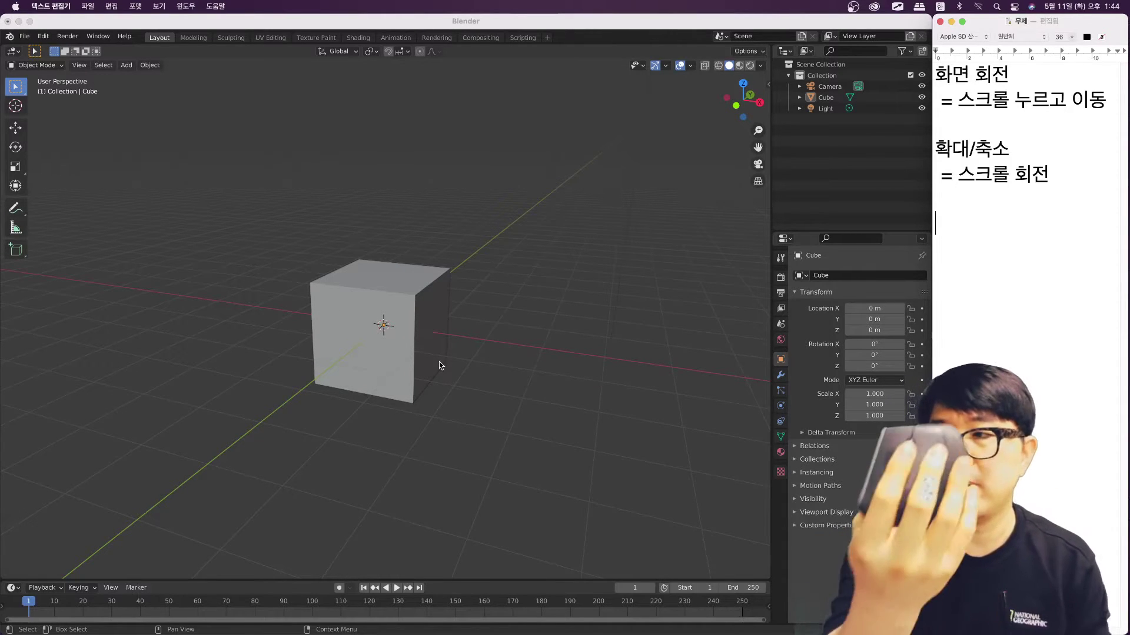
mouse_move(439, 361)
middle_mouse_down()
mouse_move(312, 330)
mouse_move(462, 313)
mouse_move(474, 370)
mouse_move(397, 293)
mouse_move(270, 337)
mouse_move(348, 355)
mouse_move(363, 413)
mouse_move(374, 391)
middle_mouse_up()
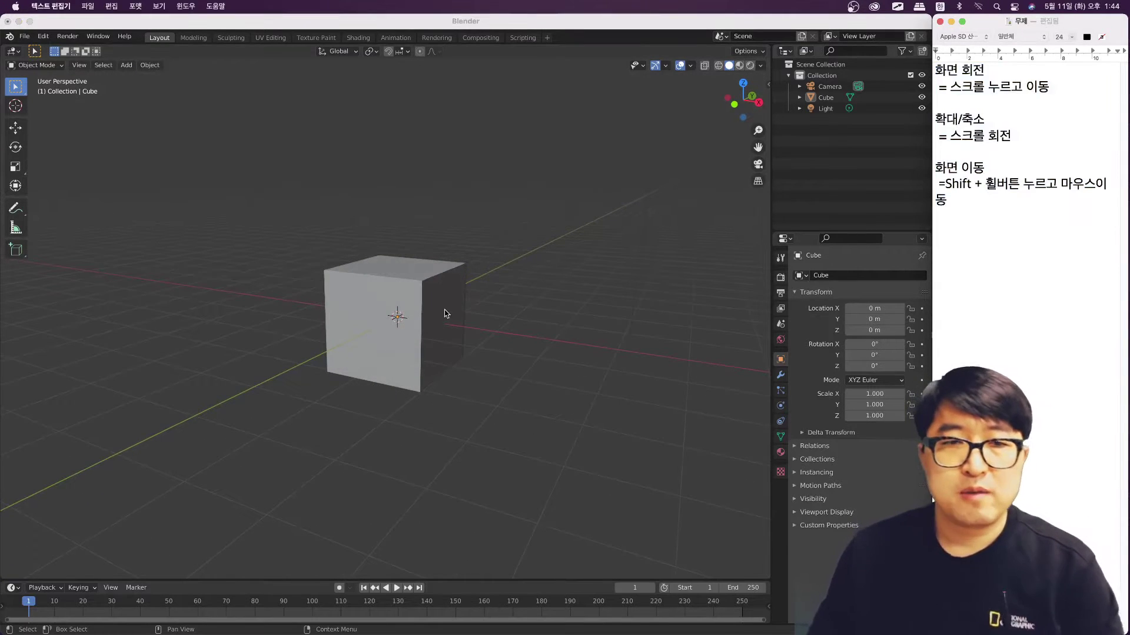
Select the cube, zoom in on it and pan the view sideways
left_click(453, 314)
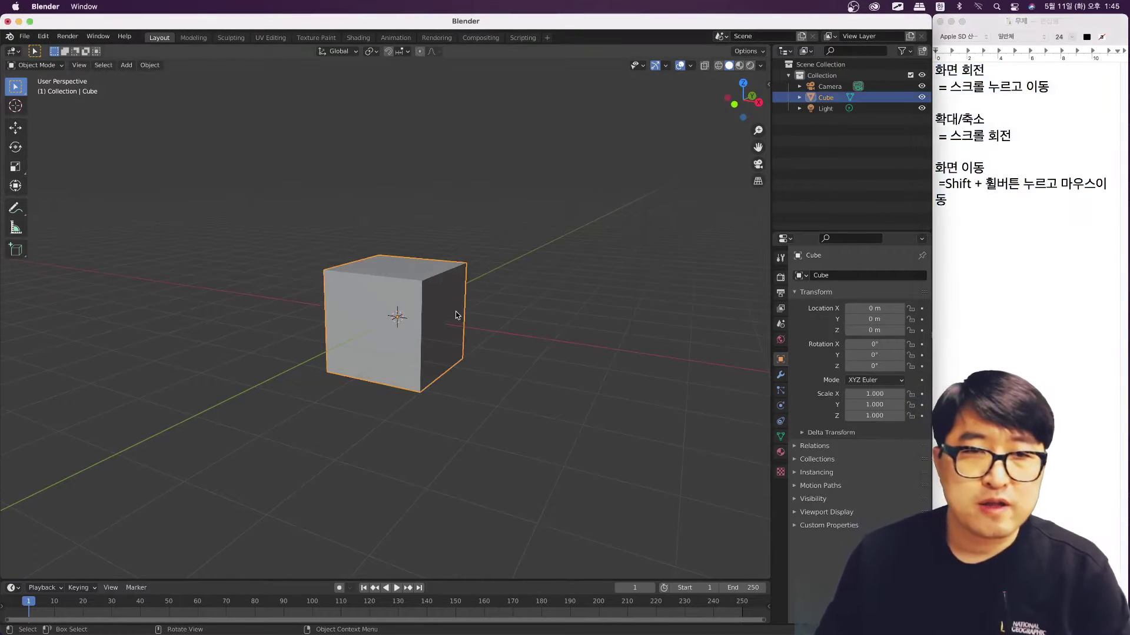
mouse_move(486, 389)
middle_mouse_down()
mouse_move(432, 349)
mouse_move(416, 353)
mouse_move(472, 327)
mouse_move(477, 363)
mouse_move(454, 363)
mouse_move(478, 356)
middle_mouse_up()
scroll(454, 364, "up", 2)
scroll(454, 364, "up", 2)
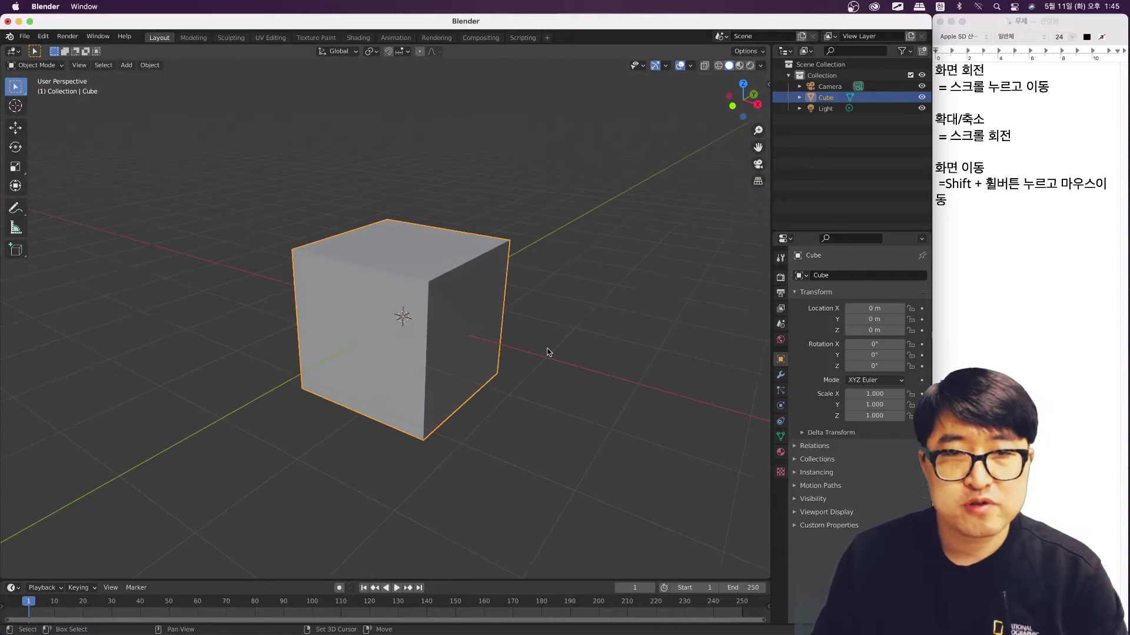
mouse_move(549, 351)
middle_mouse_down()
mouse_move(510, 270)
mouse_move(467, 341)
mouse_move(484, 369)
mouse_move(495, 338)
mouse_move(378, 284)
mouse_move(641, 285)
mouse_move(449, 398)
mouse_move(566, 252)
mouse_move(575, 298)
mouse_move(487, 390)
middle_mouse_up()
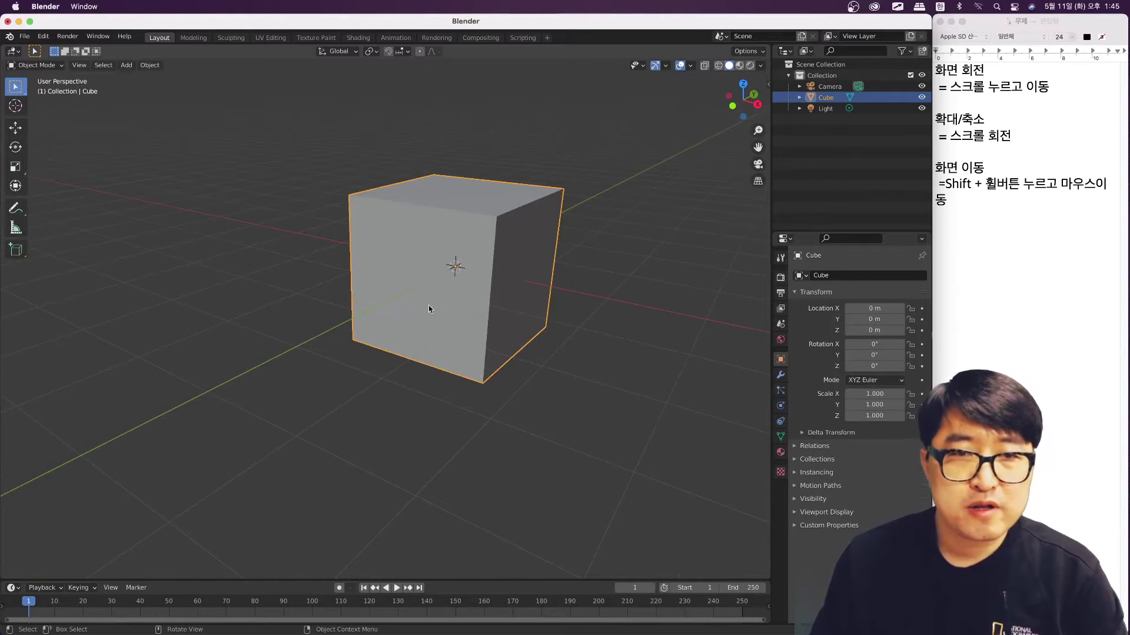
Zoom back out, re-orbit, and add the note line '오브젝트 이동 = G'
mouse_move(428, 309)
middle_mouse_down()
mouse_move(441, 298)
mouse_move(494, 378)
middle_mouse_up()
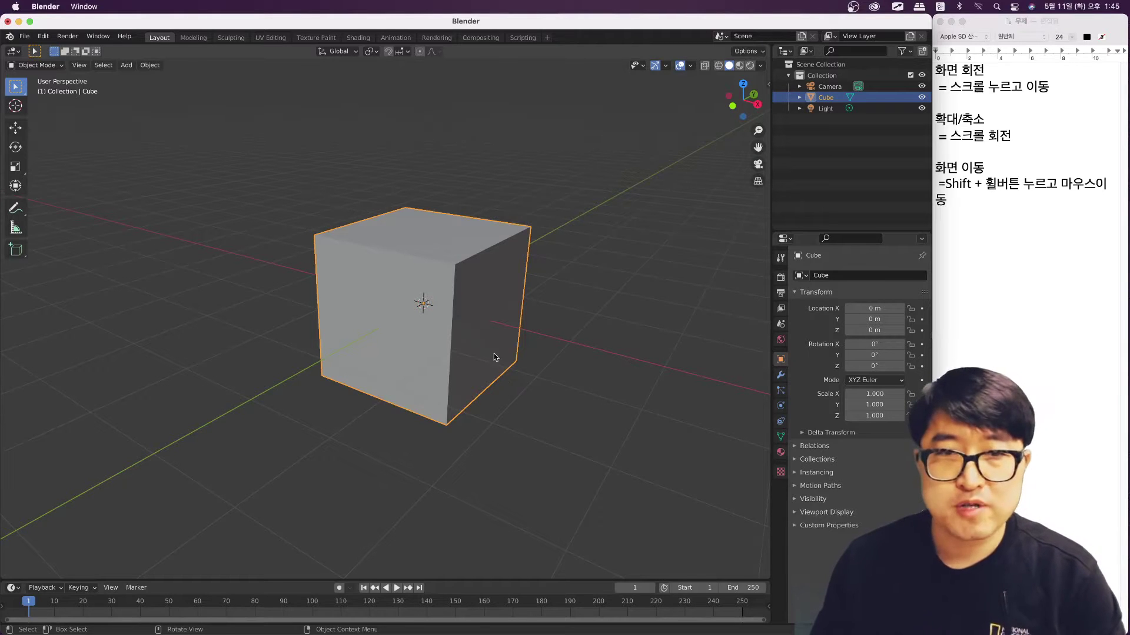
scroll(507, 381, "down", 2)
mouse_move(492, 361)
middle_mouse_down()
mouse_move(504, 391)
mouse_move(487, 379)
middle_mouse_up()
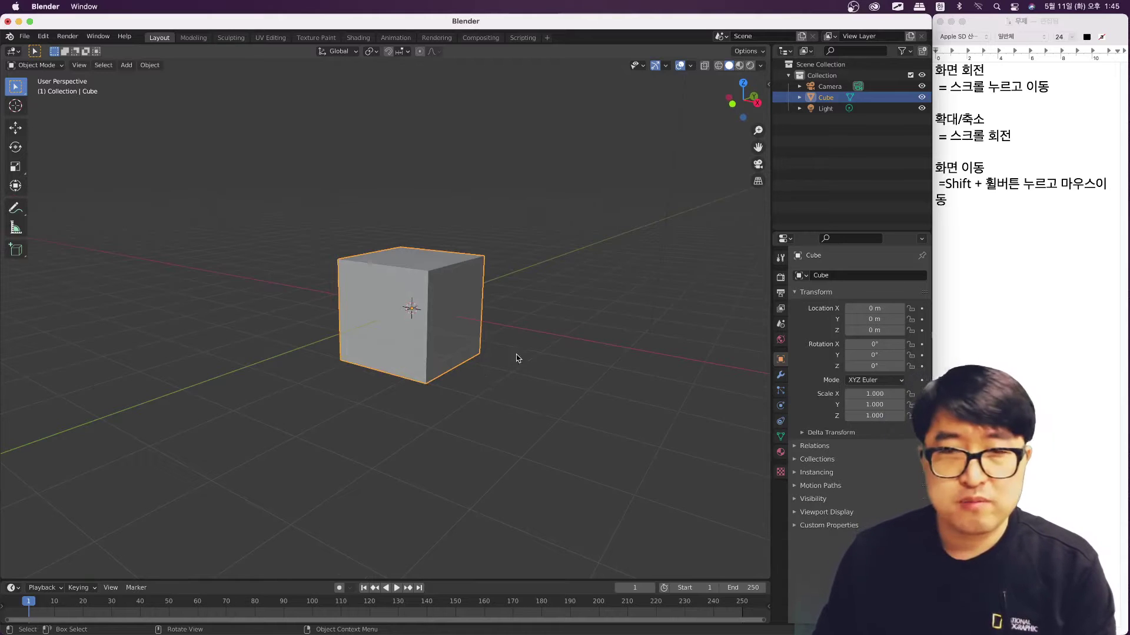
left_click(986, 266)
left_click(999, 237)
type("오브젝트 이동 = G")
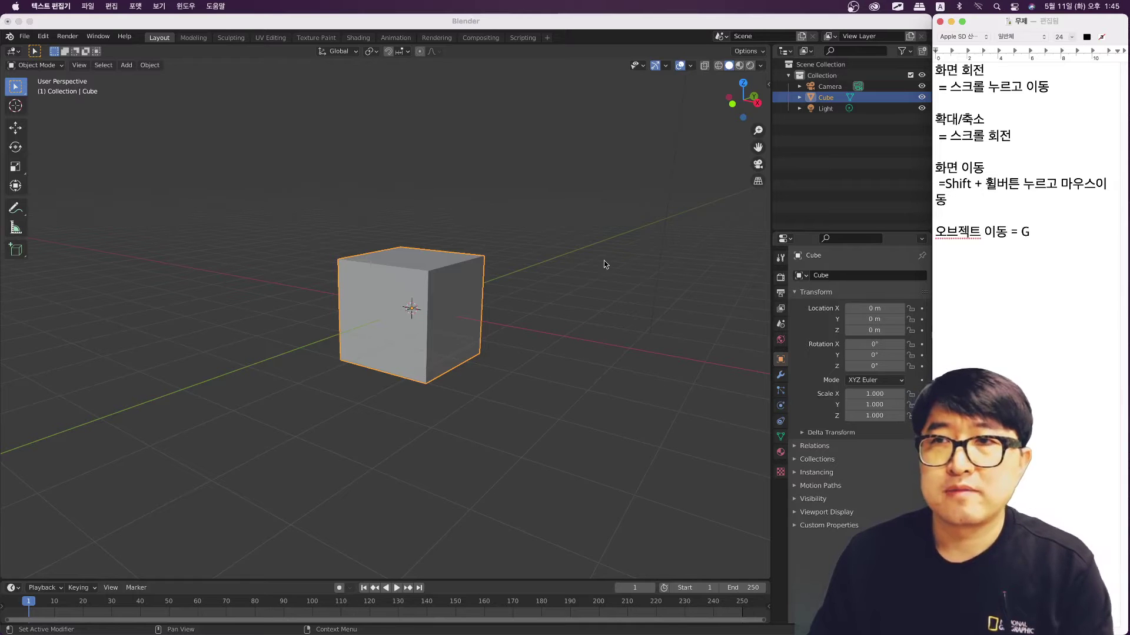
Move the cube freely with G, then undo it back to the origin
middle_click_drag(500, 320, 439, 296)
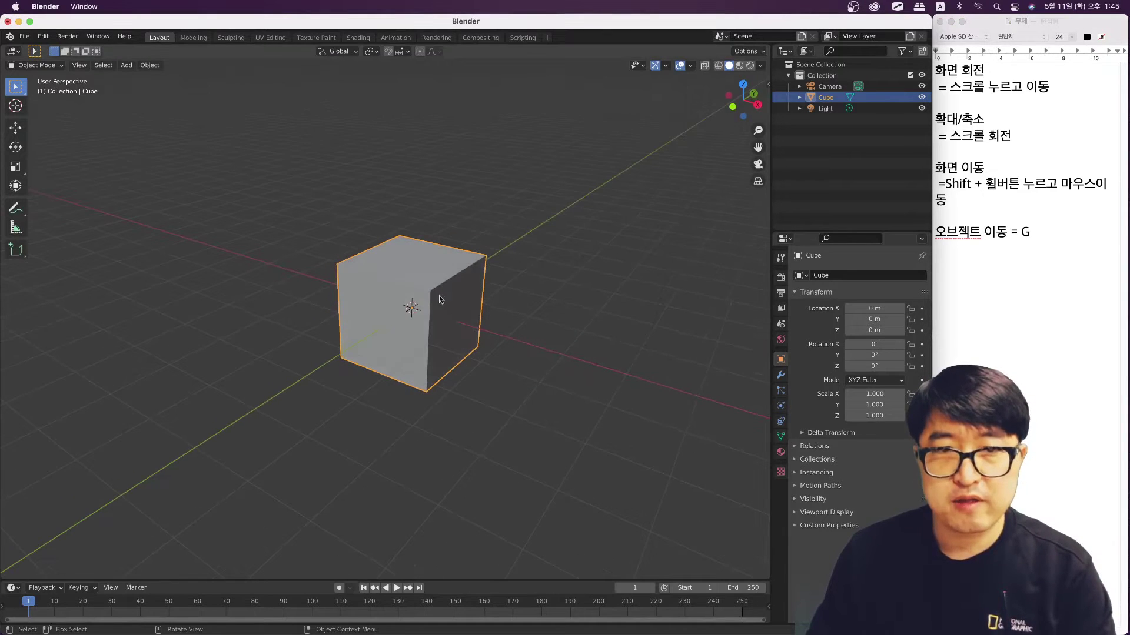
key("g")
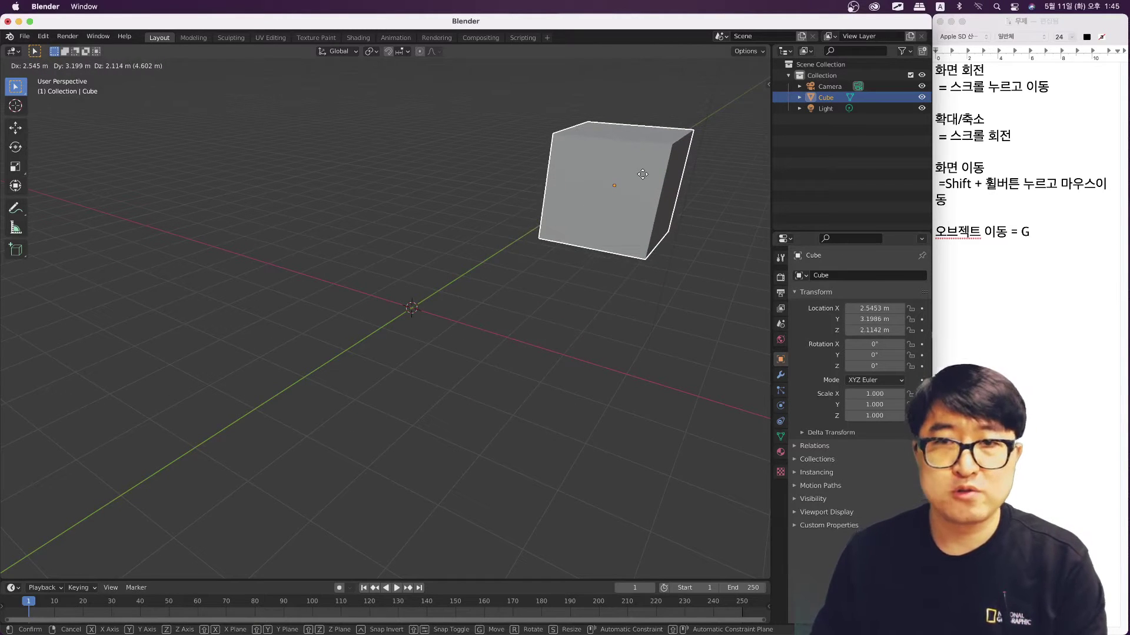
left_click(642, 174)
mouse_move(633, 306)
middle_mouse_down()
mouse_move(546, 278)
mouse_move(550, 290)
mouse_move(612, 293)
middle_mouse_up()
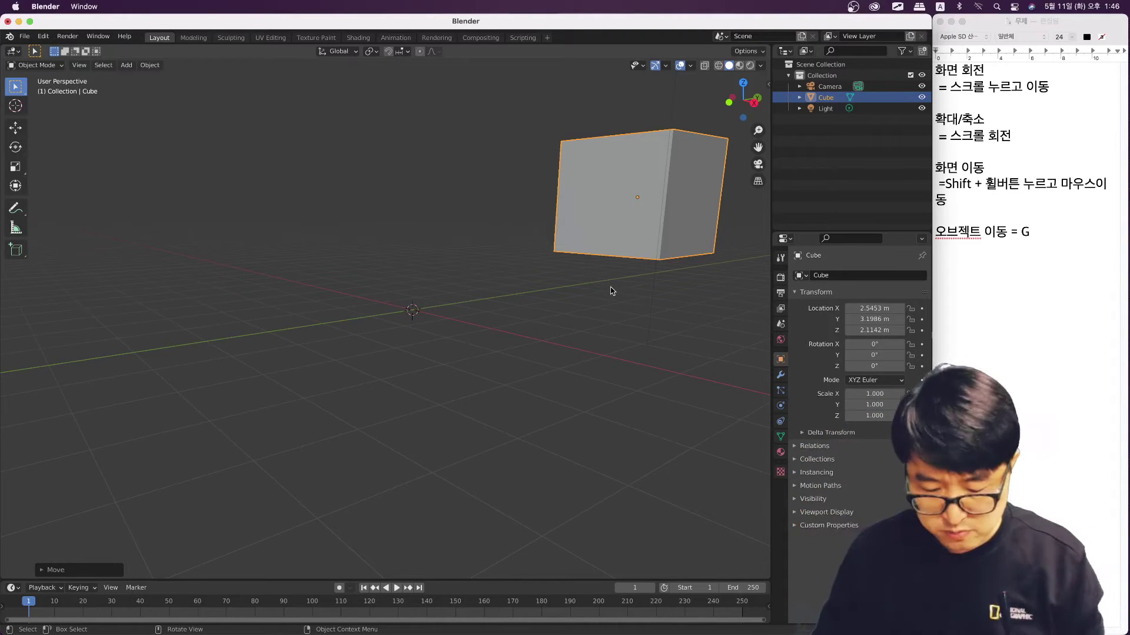
key("ctrl+z")
mouse_move(470, 356)
middle_mouse_down()
mouse_move(465, 383)
mouse_move(478, 394)
middle_mouse_up()
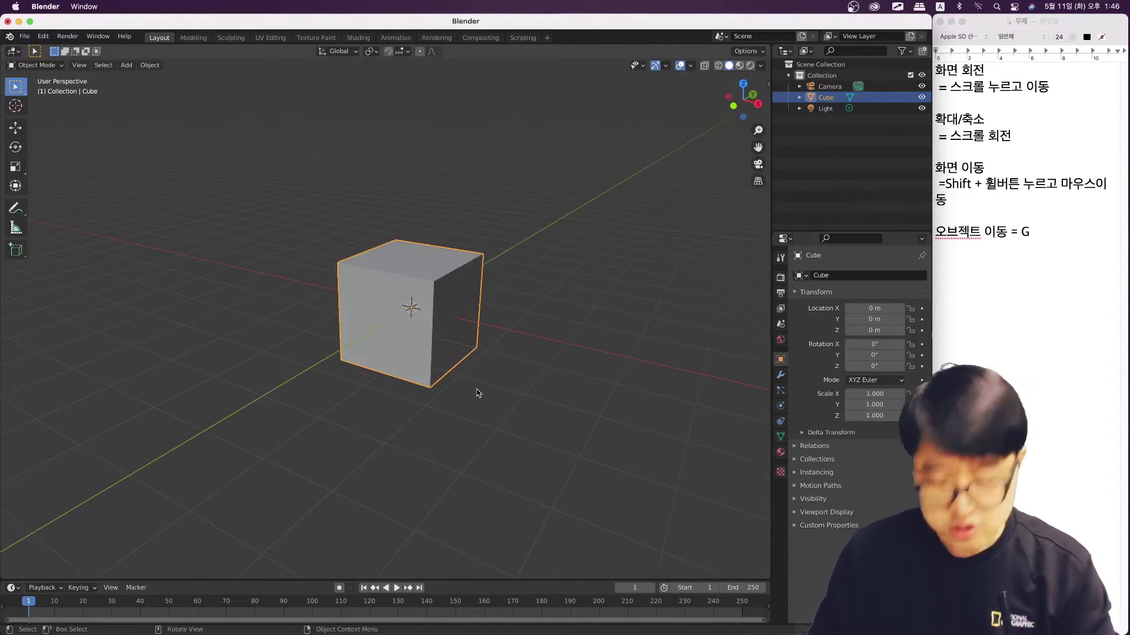
Move the cube freely again and clear it back to 0,0,0 with Alt+G
key("g")
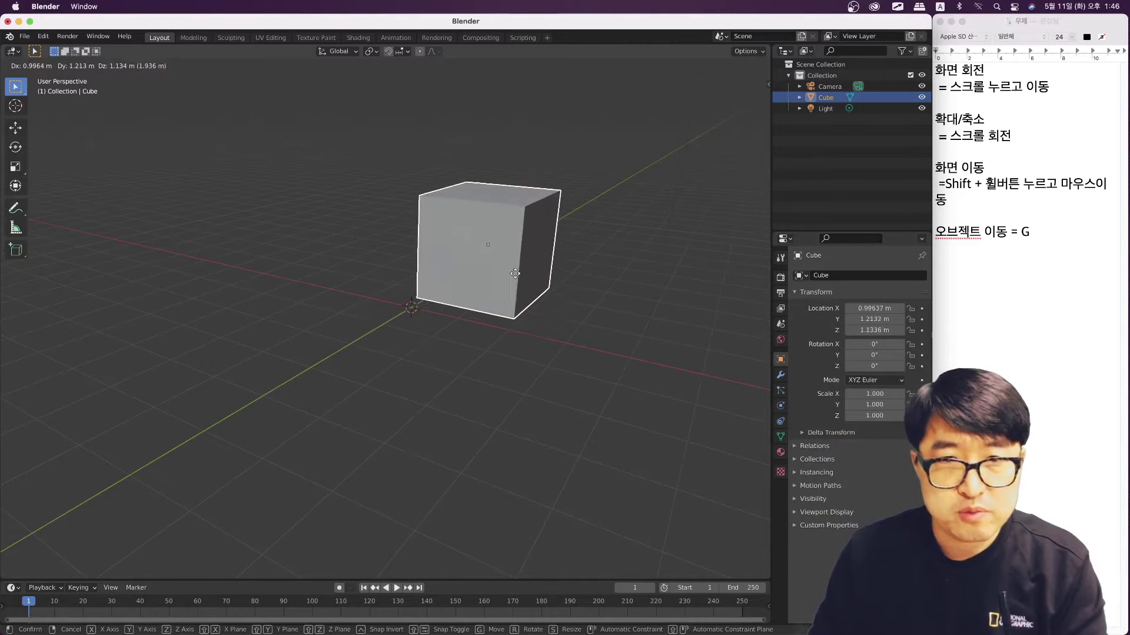
left_click(560, 236)
mouse_move(590, 356)
middle_mouse_down()
mouse_move(543, 329)
mouse_move(581, 345)
middle_mouse_up()
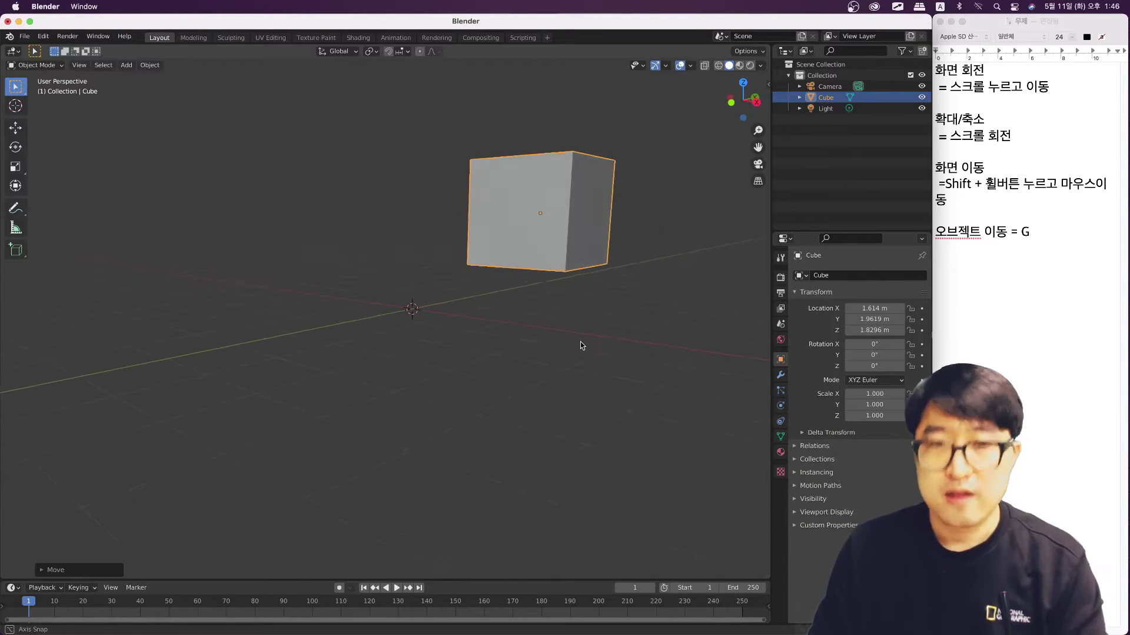
key("alt+g")
mouse_move(483, 398)
middle_mouse_down()
mouse_move(495, 435)
mouse_move(492, 370)
mouse_move(457, 376)
mouse_move(491, 339)
mouse_move(467, 305)
middle_mouse_up()
key("g")
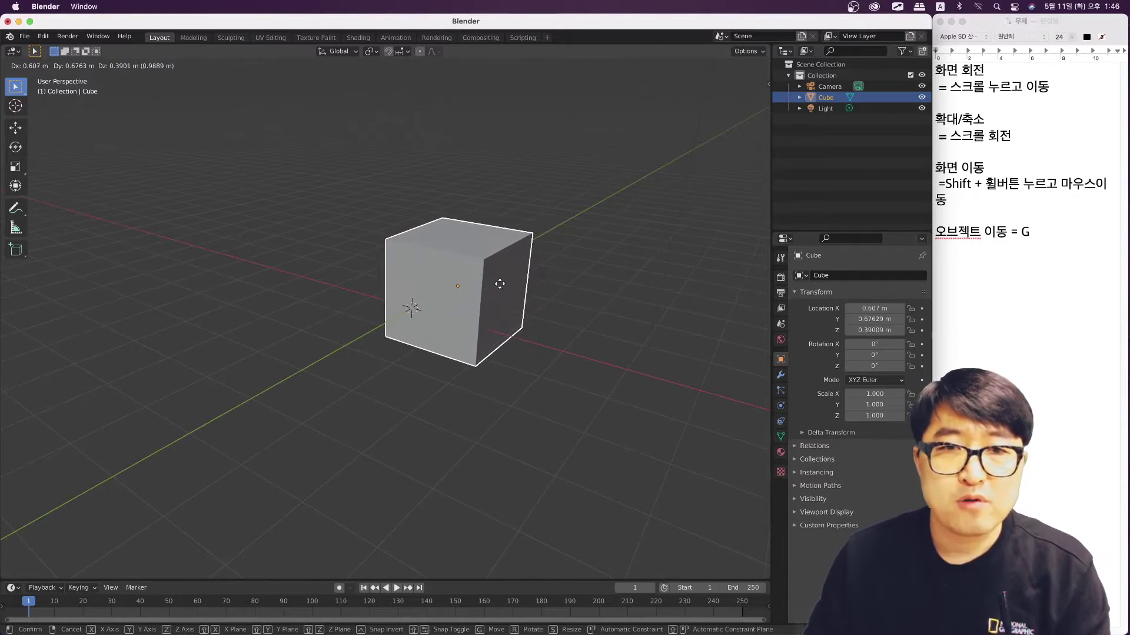
key("y")
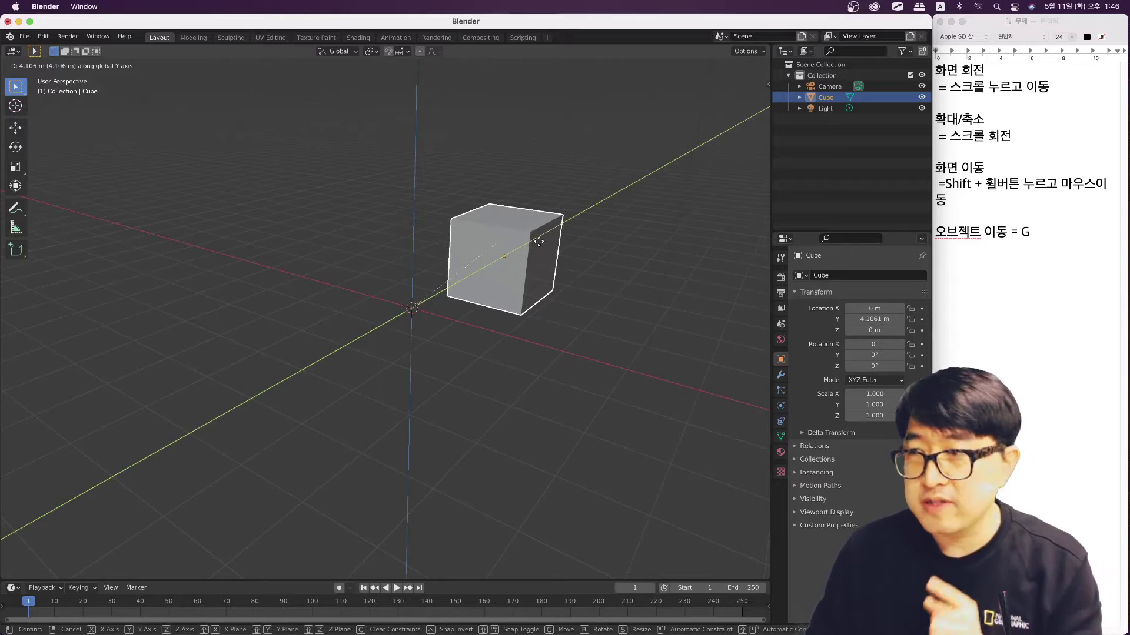
key("x")
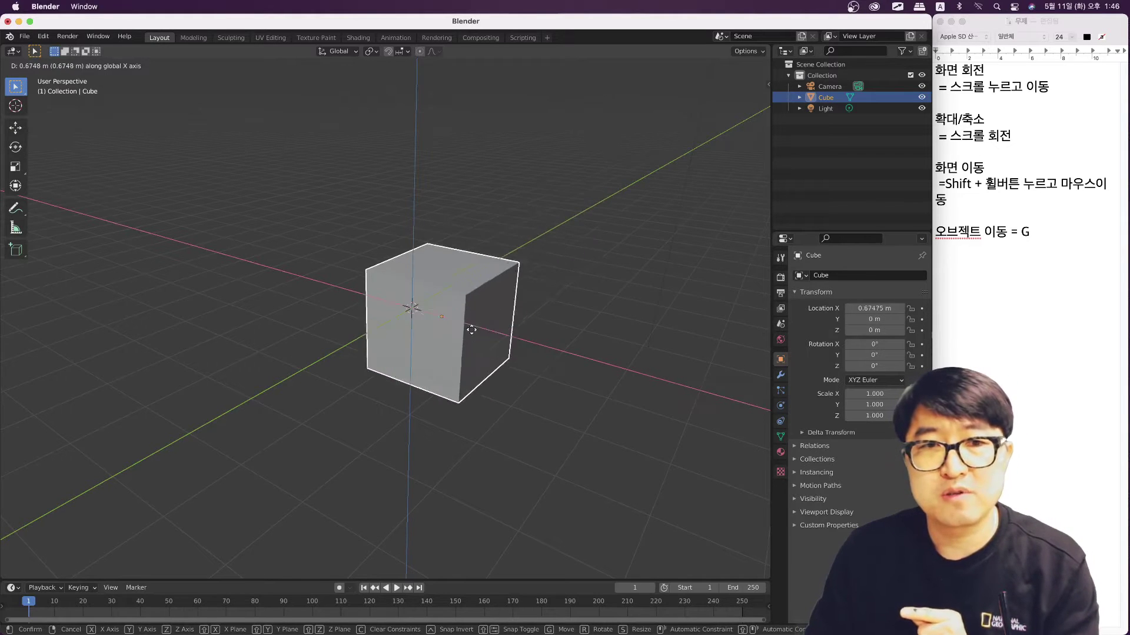
key("y")
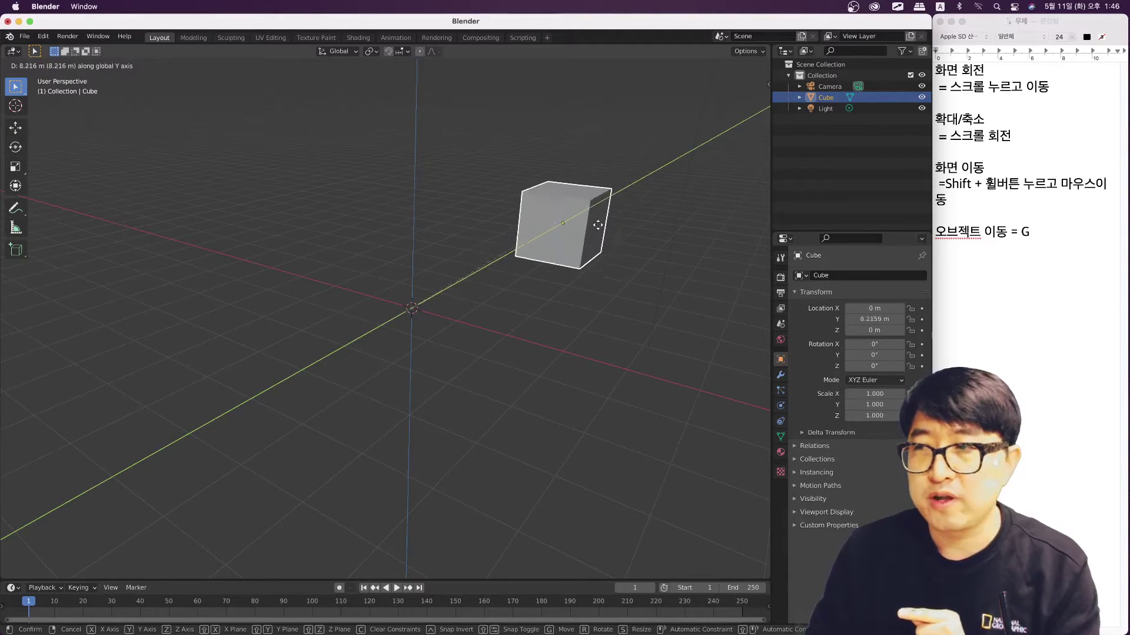
key("x")
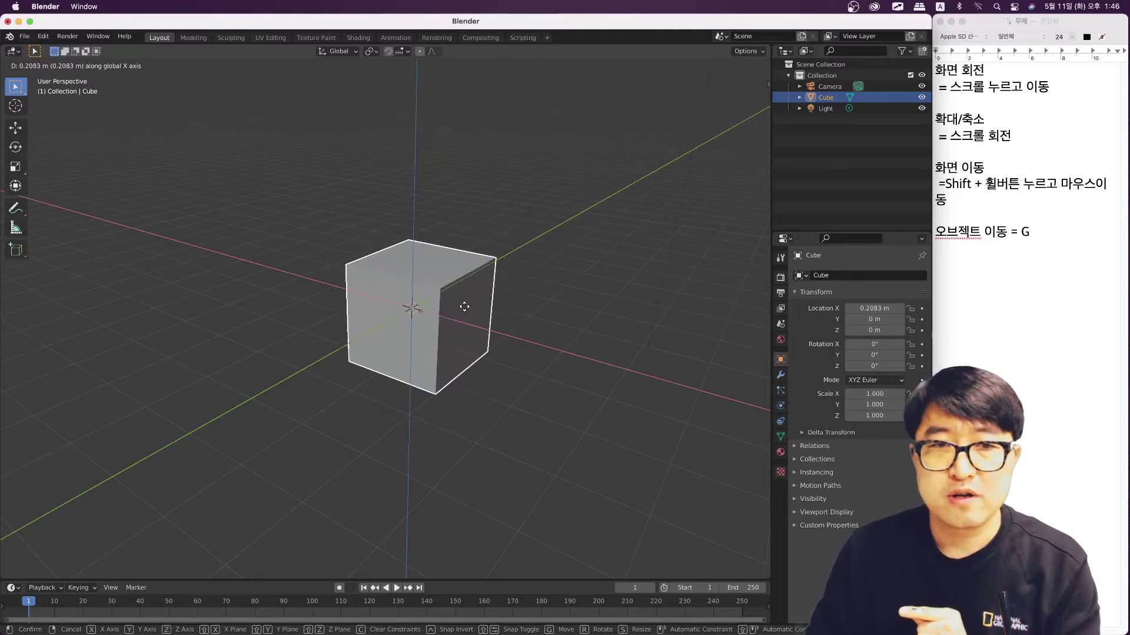
key("Escape")
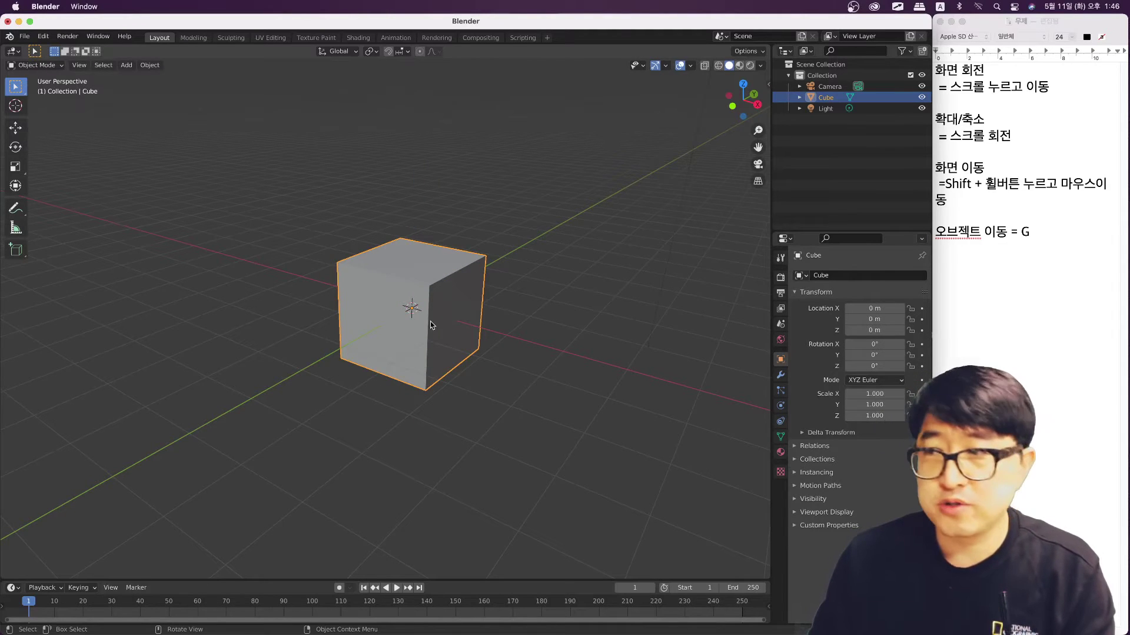
key("g")
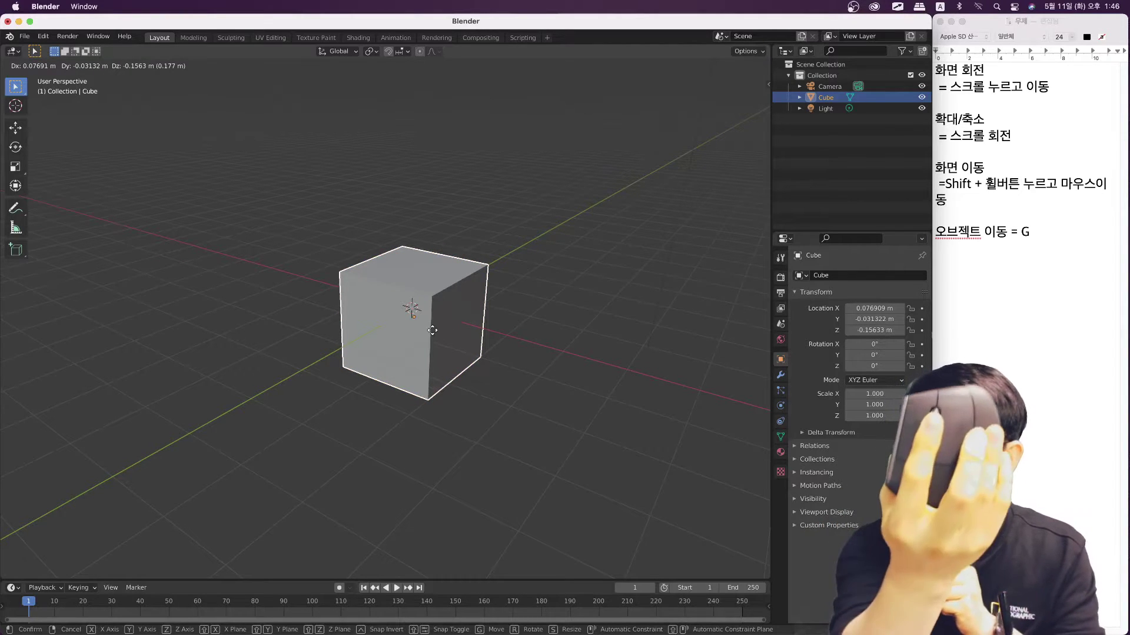
key("z")
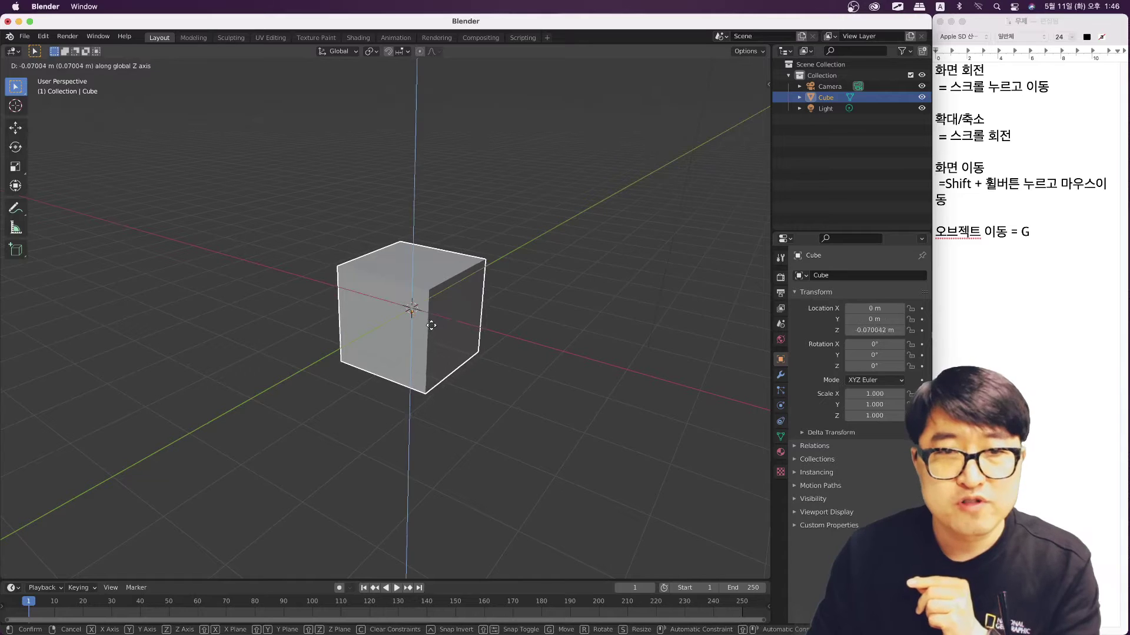
key("x")
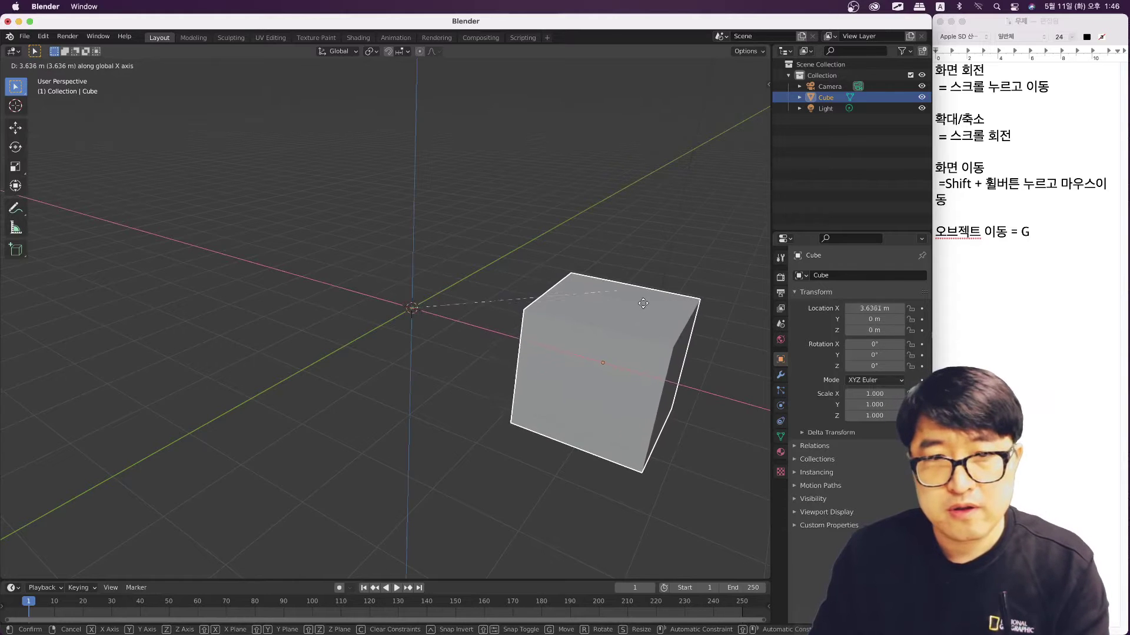
key("y")
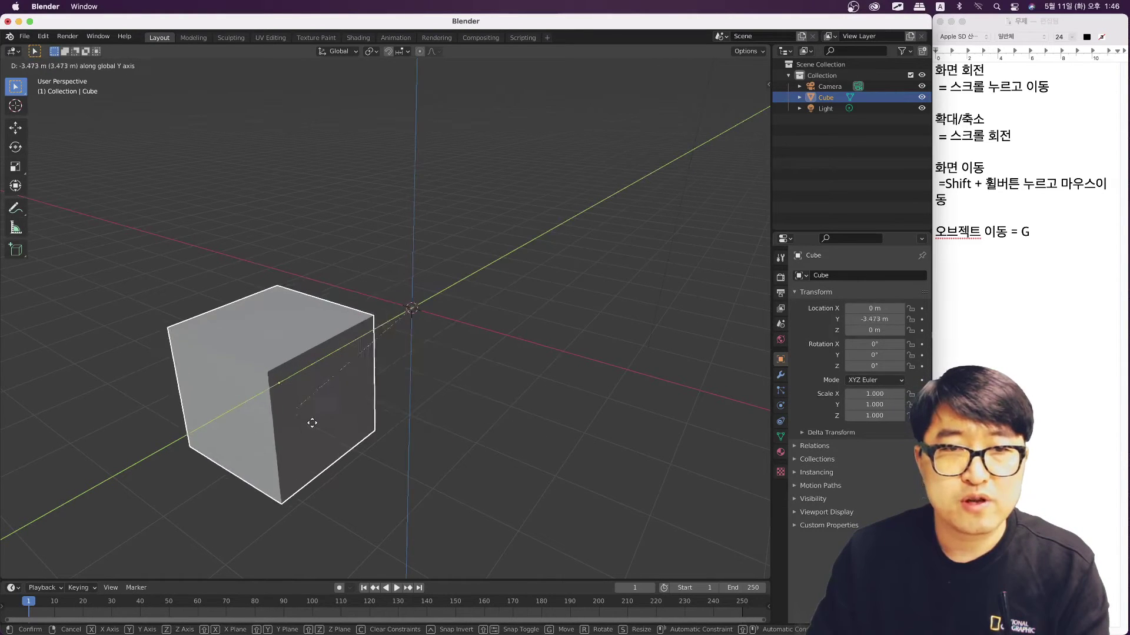
key("z")
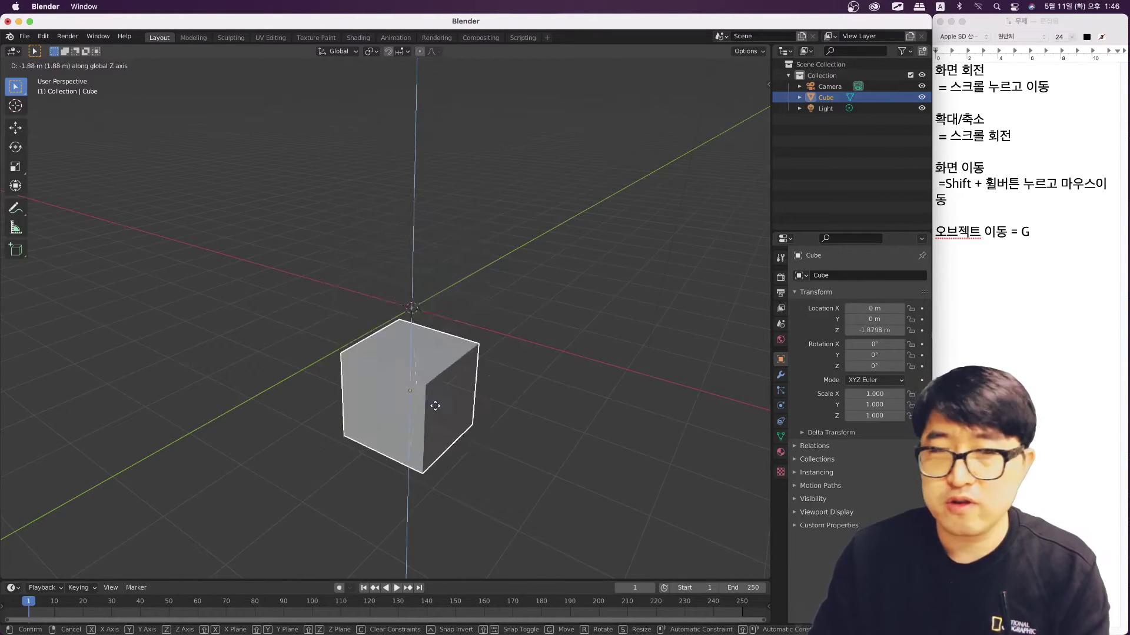
key("Escape")
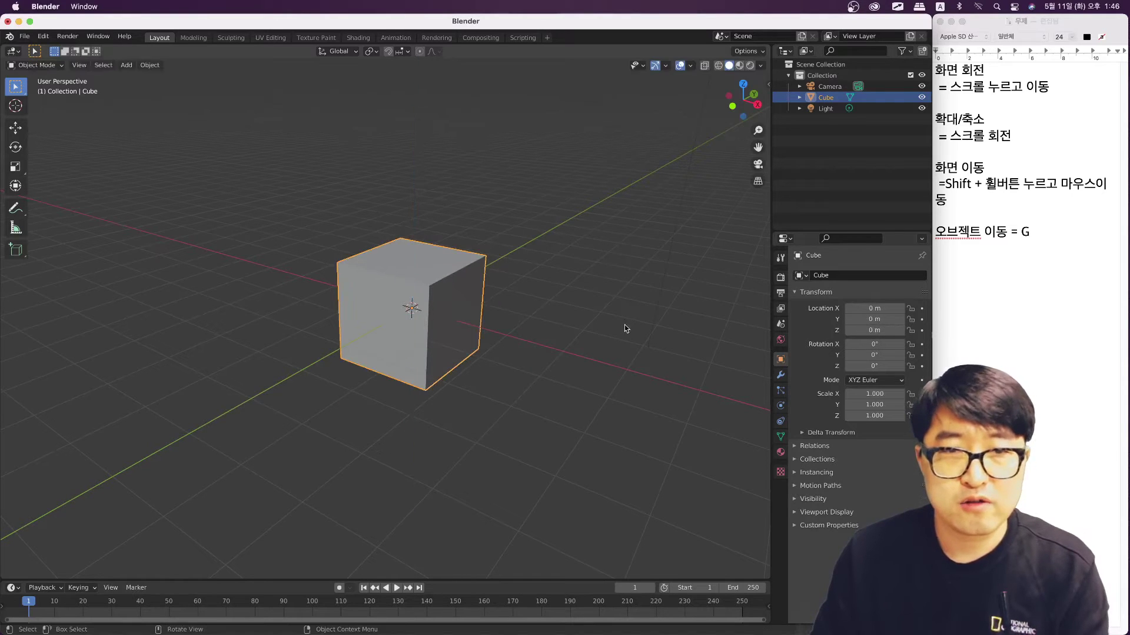
Add the note line '> 축방향으로 이동 = 휠 누르고' beneath the G line
left_click(1001, 248)
type("> 축방향으로 이동 = 휠 누르고")
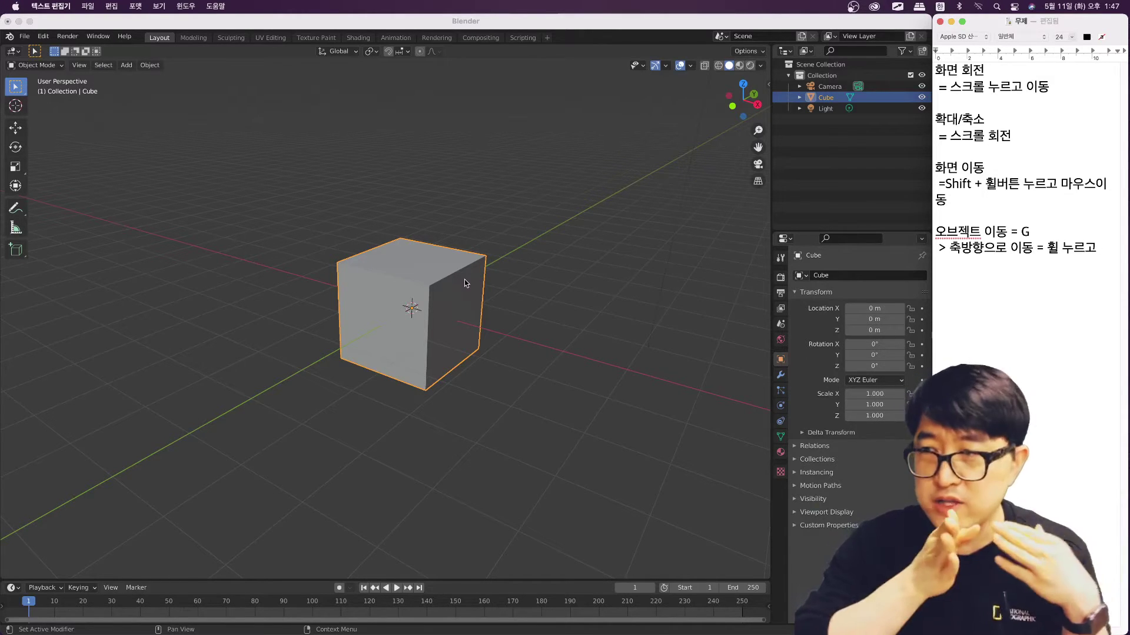
key("Return")
type("ㅎ")
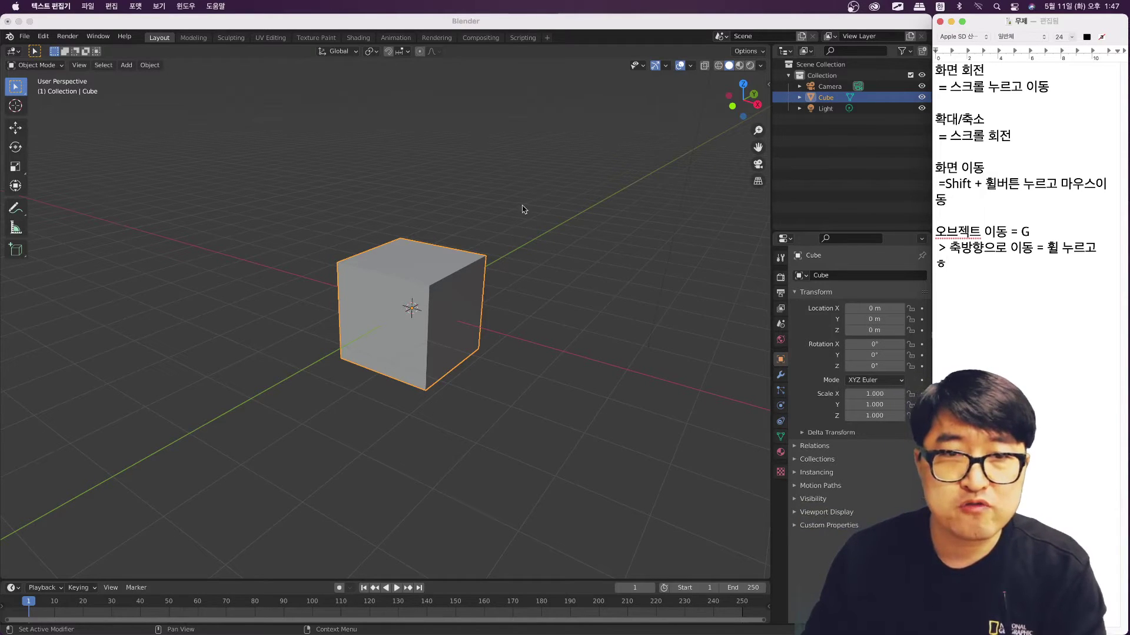
key("g")
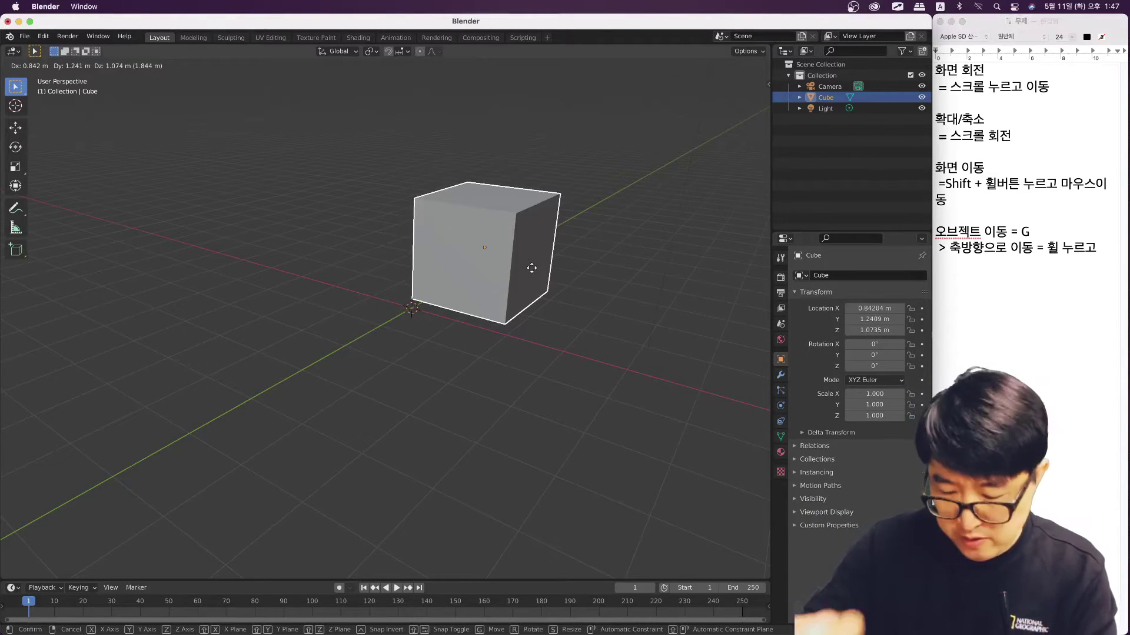
middle_click(465, 295)
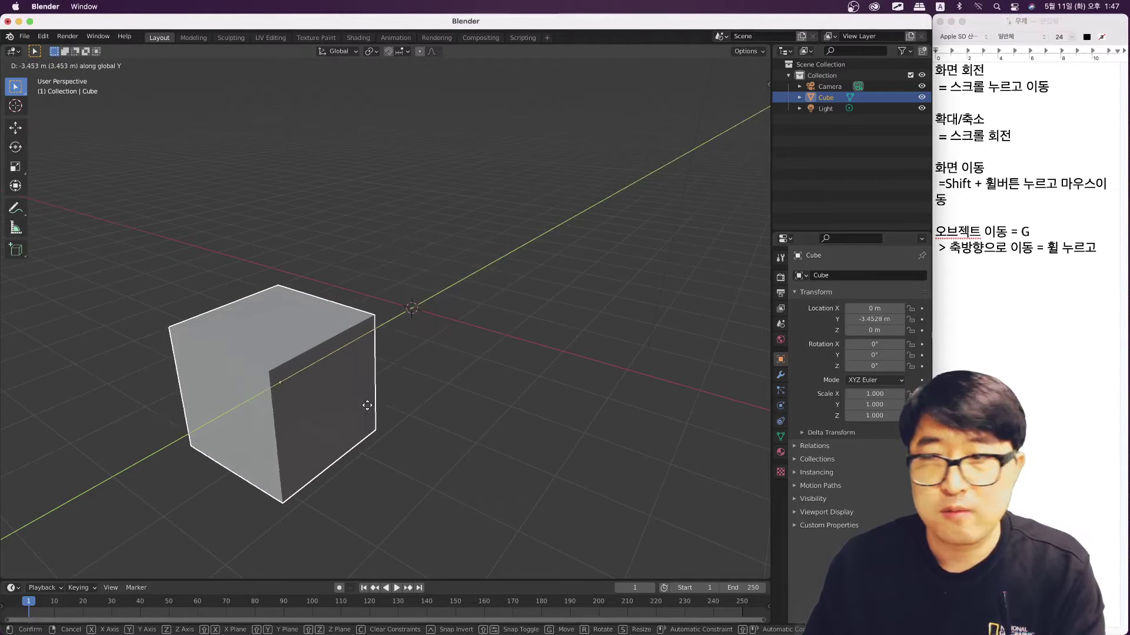
key("Escape")
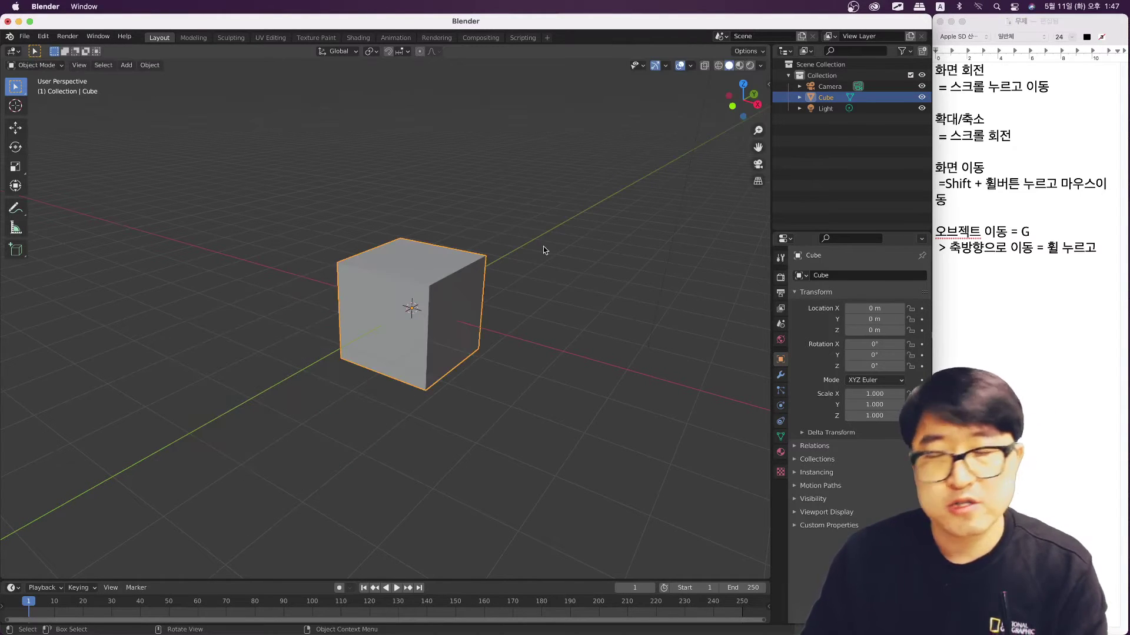
key("g")
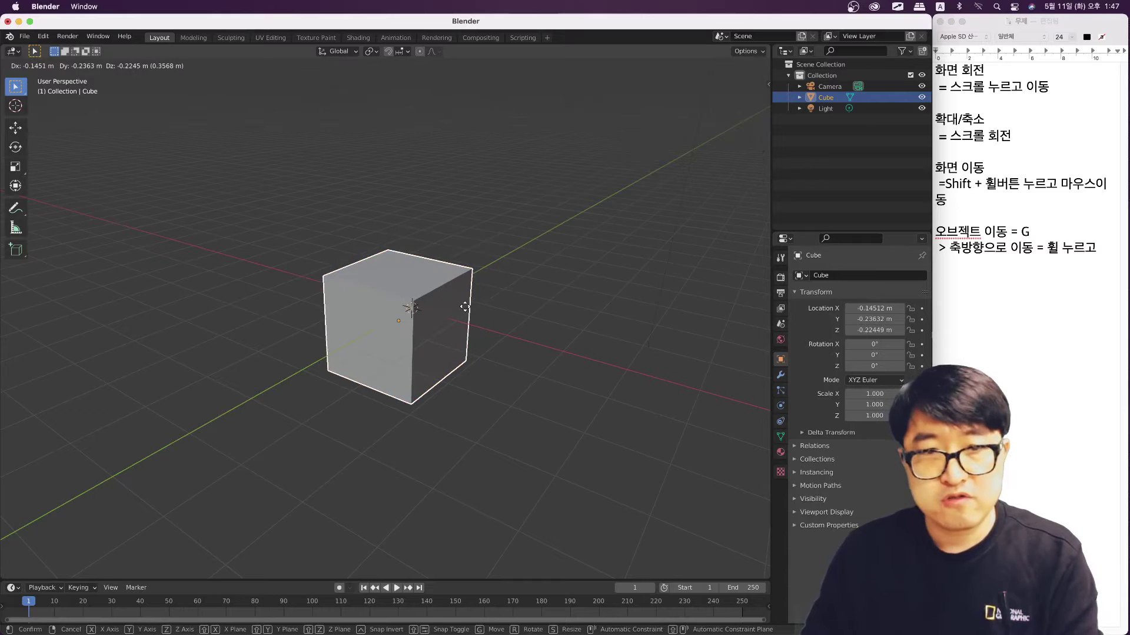
middle_click(461, 297)
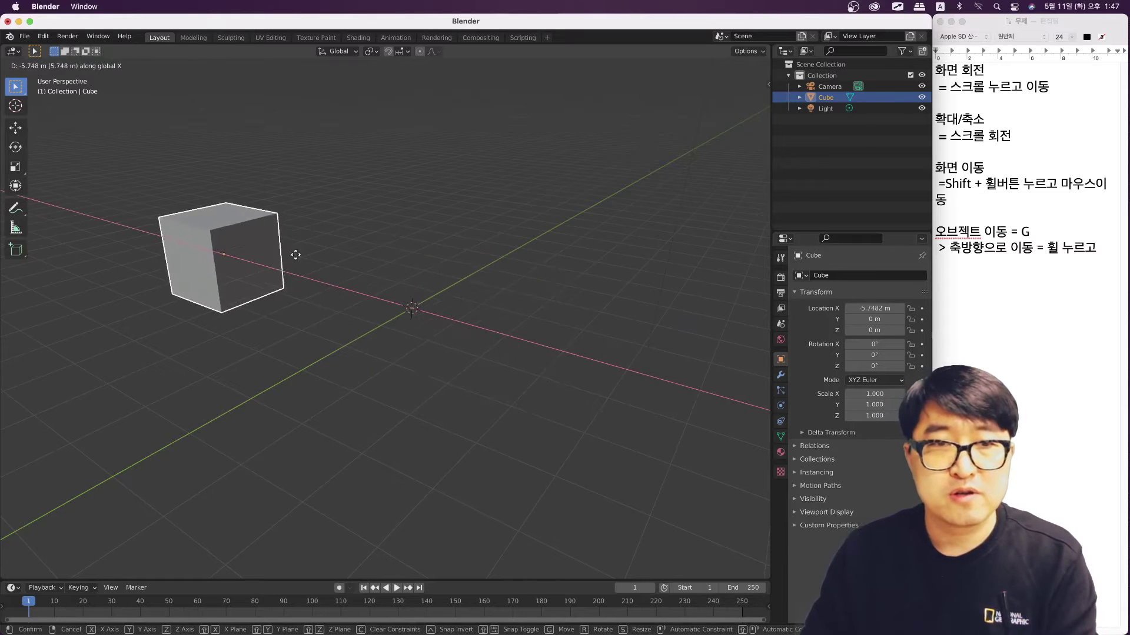
key("Escape")
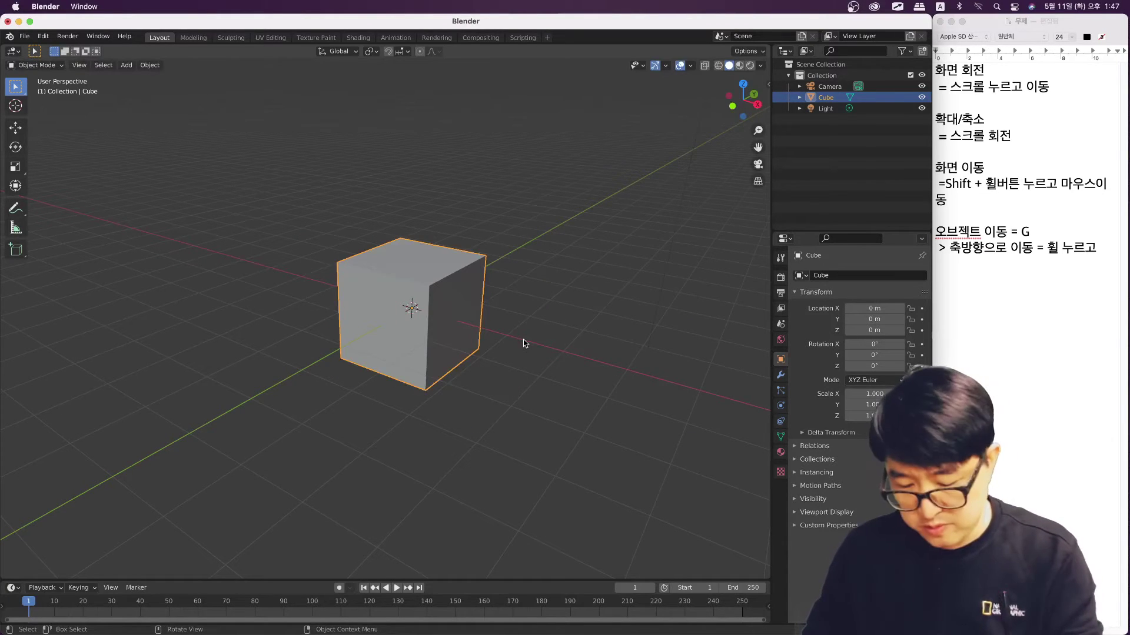
Move the cube along Z with G then Z, noting '> 축방향 이동 = X,Y,Z중 하나'
key("g")
key("z")
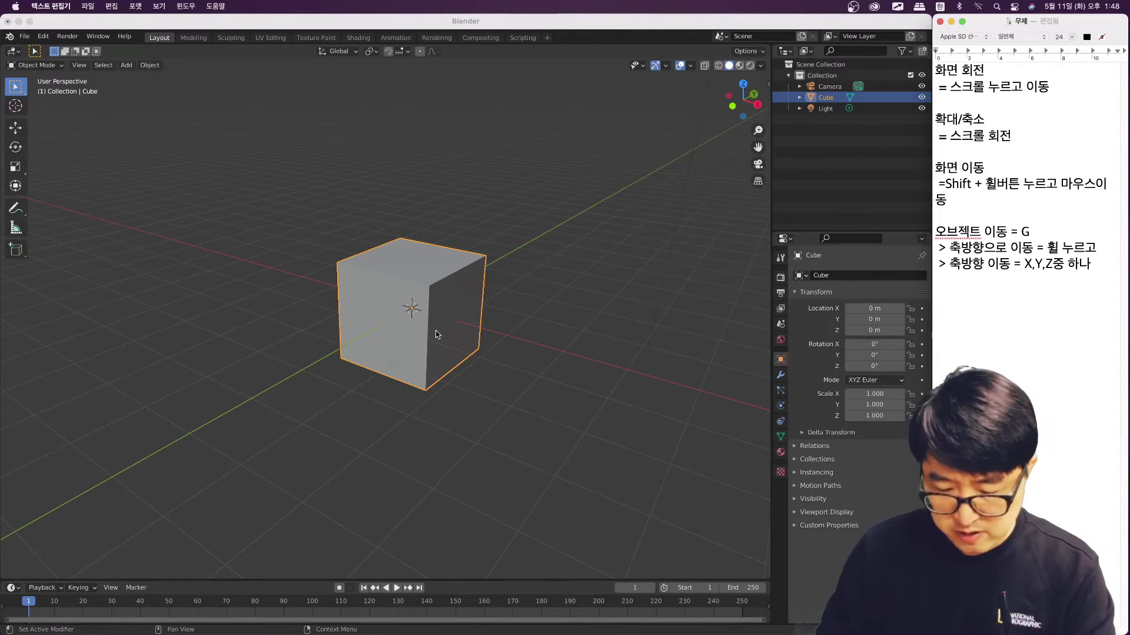
left_click(392, 304)
Move the cube with Shift+Z excluded to about 0.28 m, 13.417 m, 0 m
key("g")
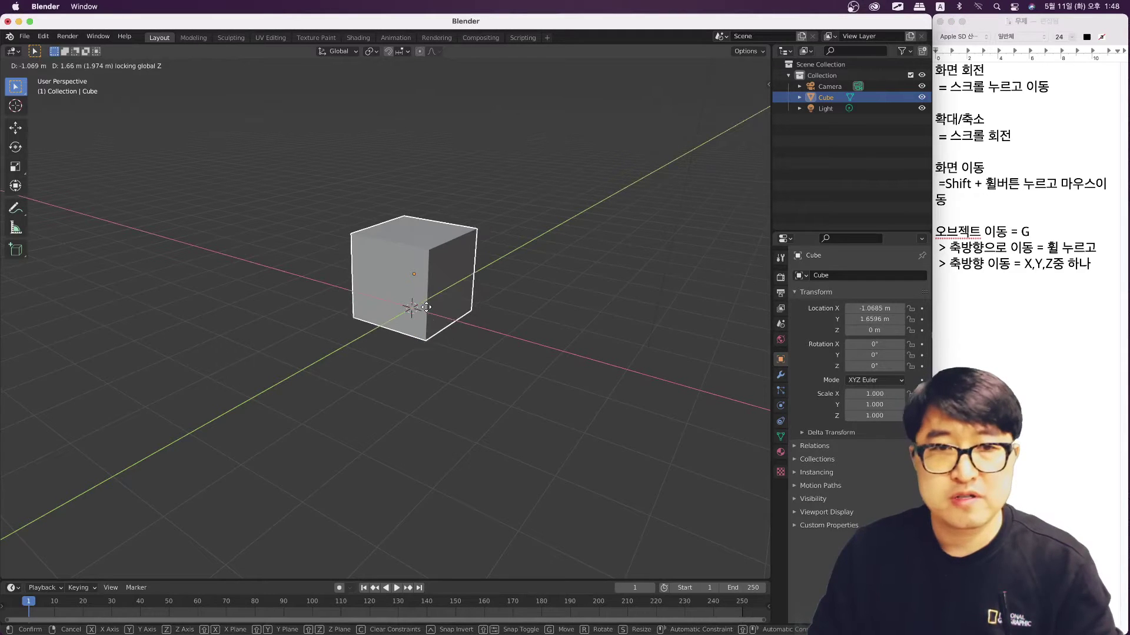
key("shift+z")
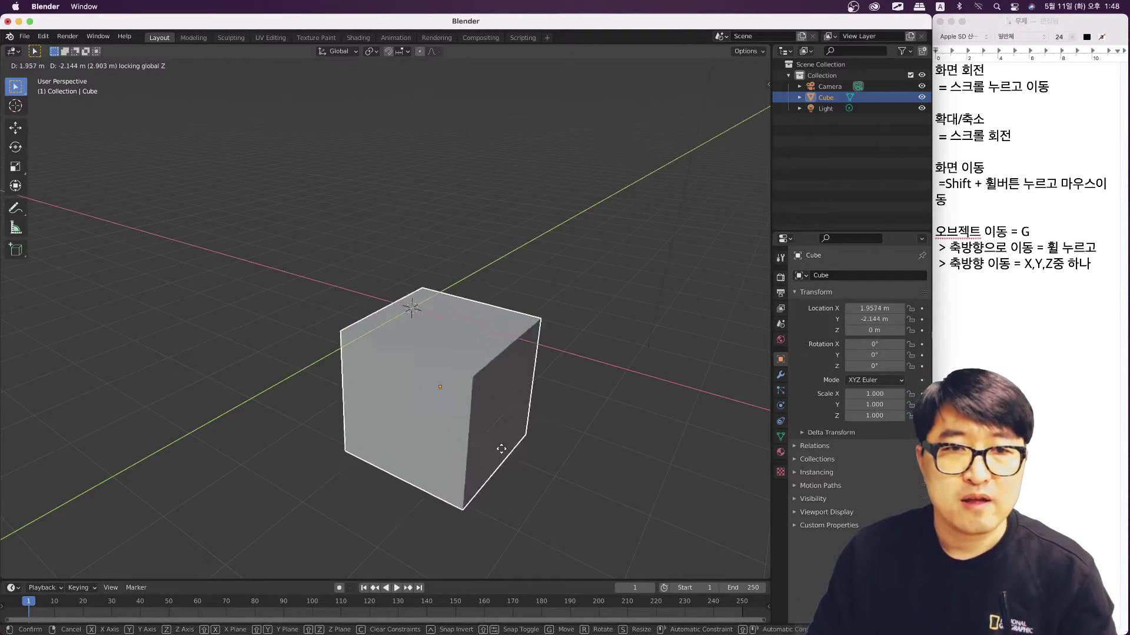
left_click(643, 262)
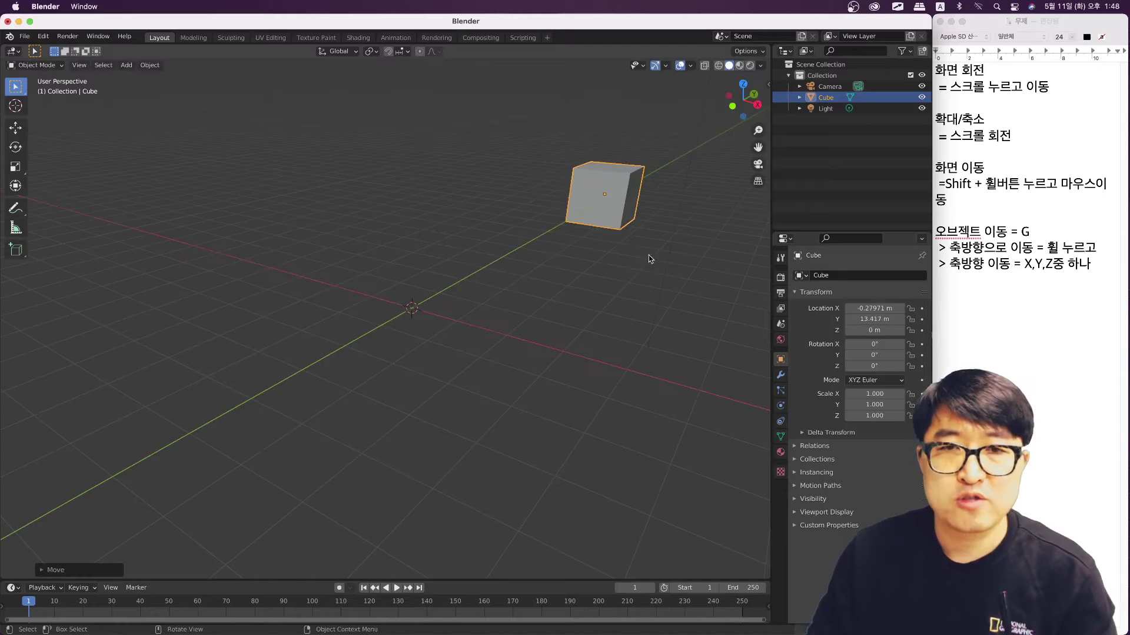
middle_click_drag(648, 256, 632, 327)
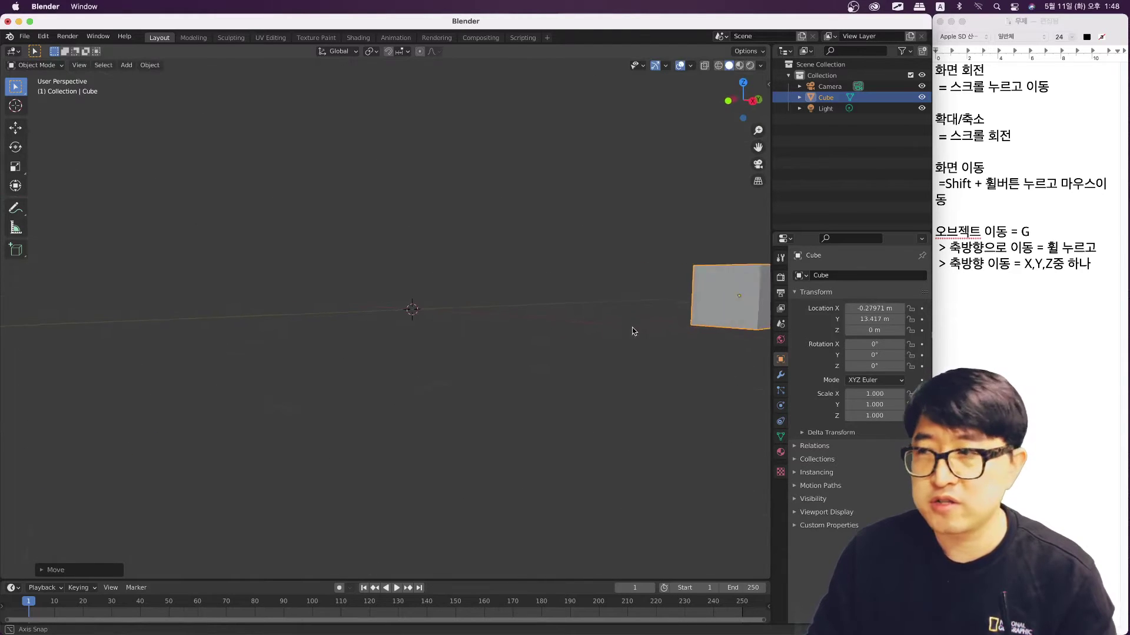
Reset the cube with Alt+G and add the note '> 축 빼고 이동 = Shift + 축'
key("alt+g")
type("> 축 빼고 이동 = Shift + 축")
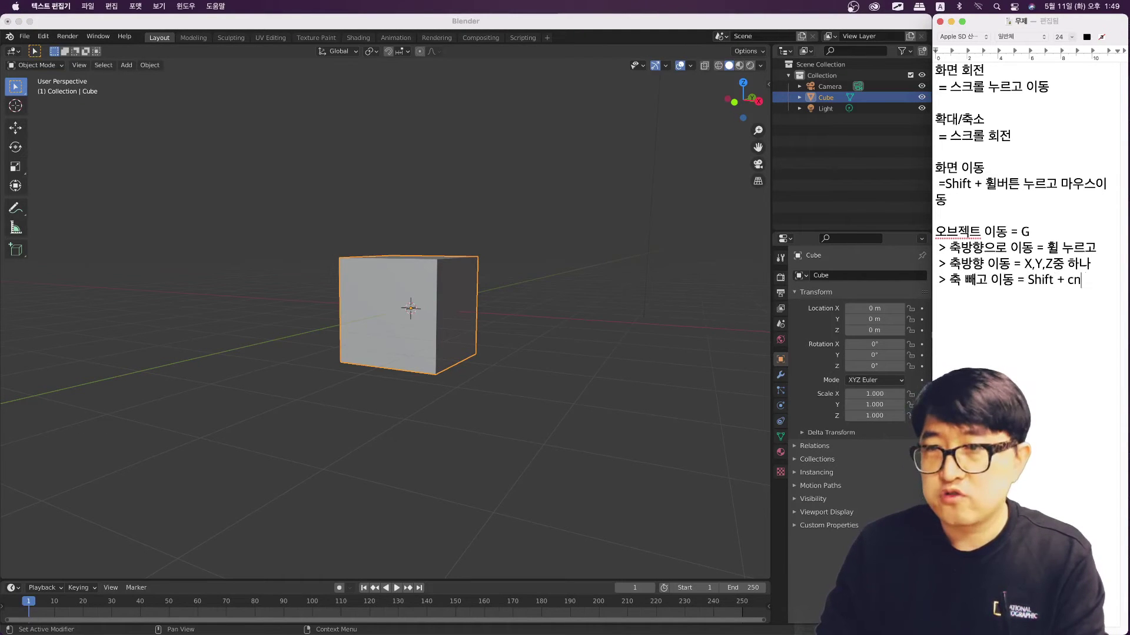
middle_click_drag(436, 330, 439, 357)
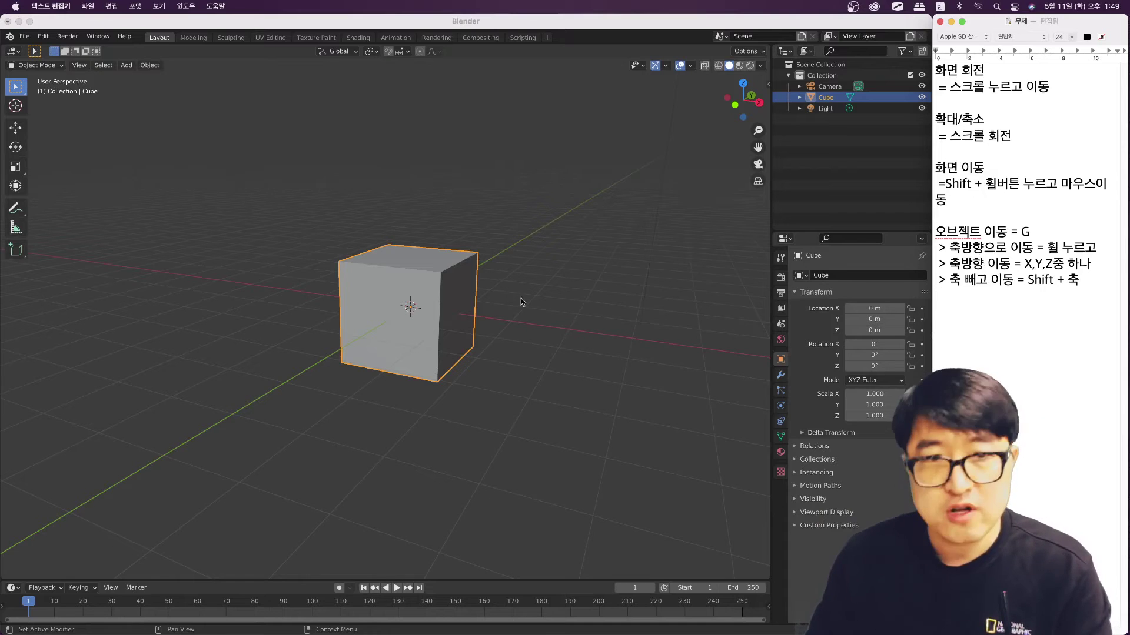
left_click(901, 360)
key("g")
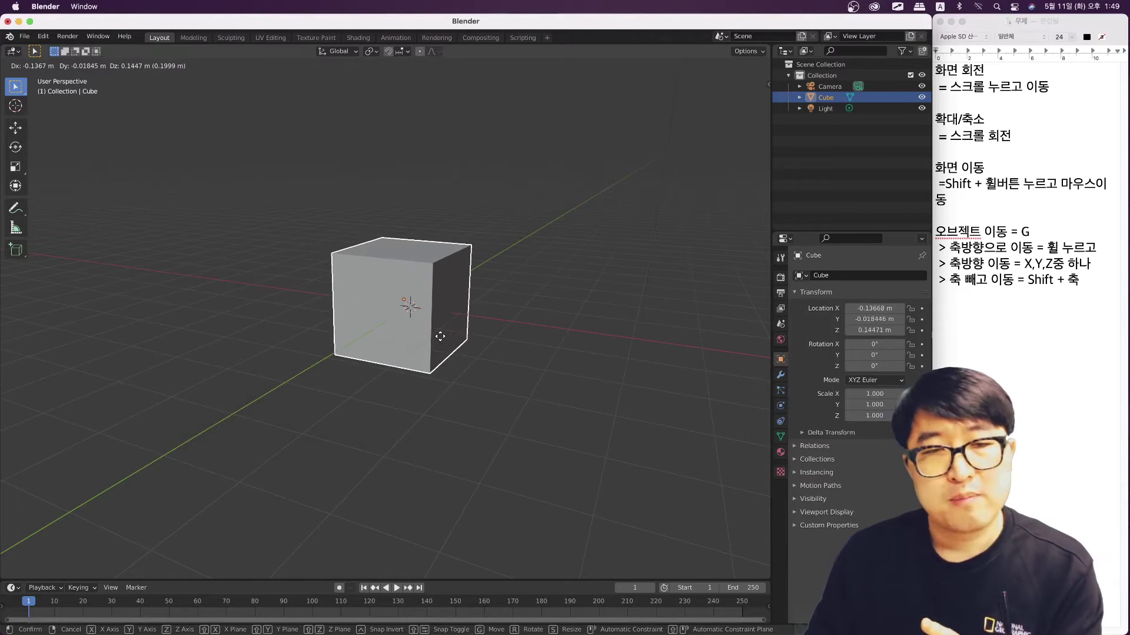
Try X, Y and Z axis-constrained moves of the cube, cancelling each back to origin
middle_click_drag(442, 341, 317, 412)
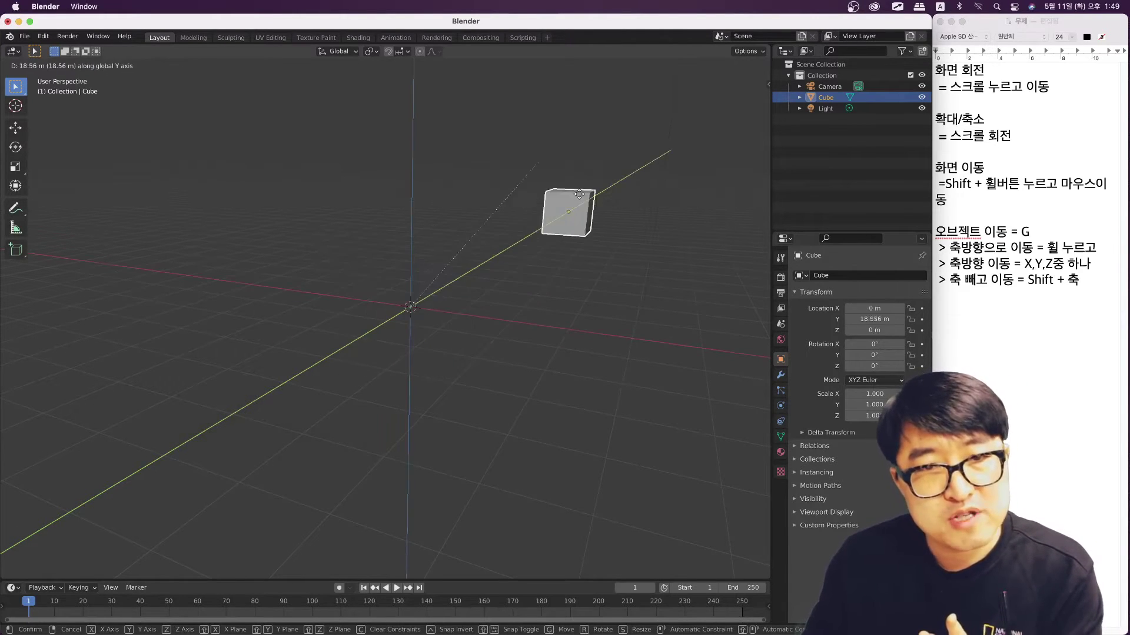
key("x")
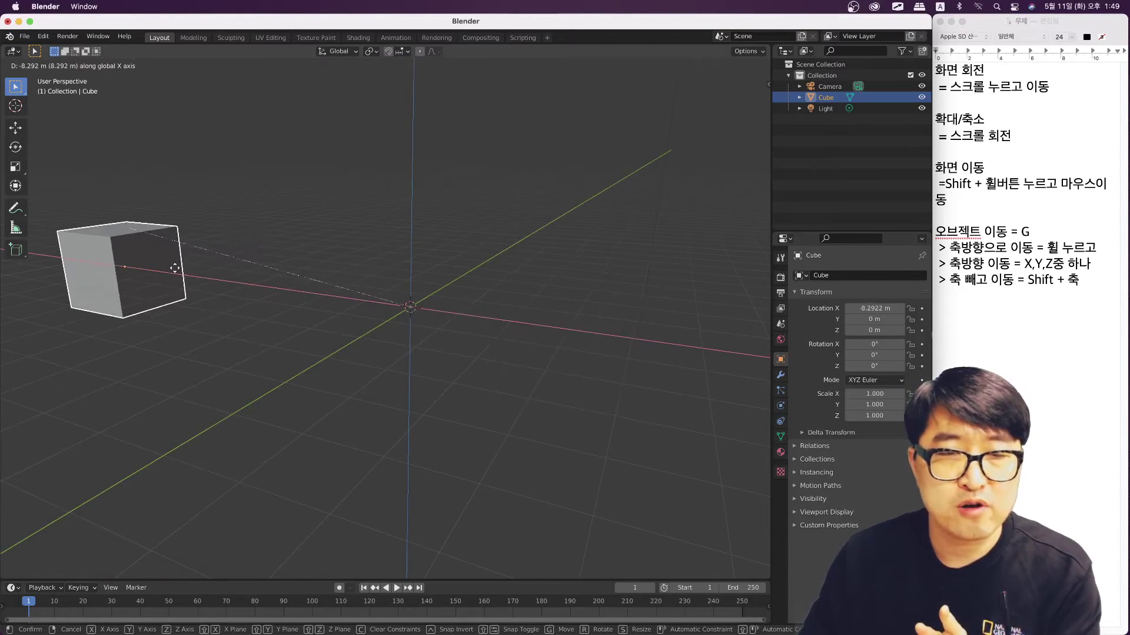
key("Escape")
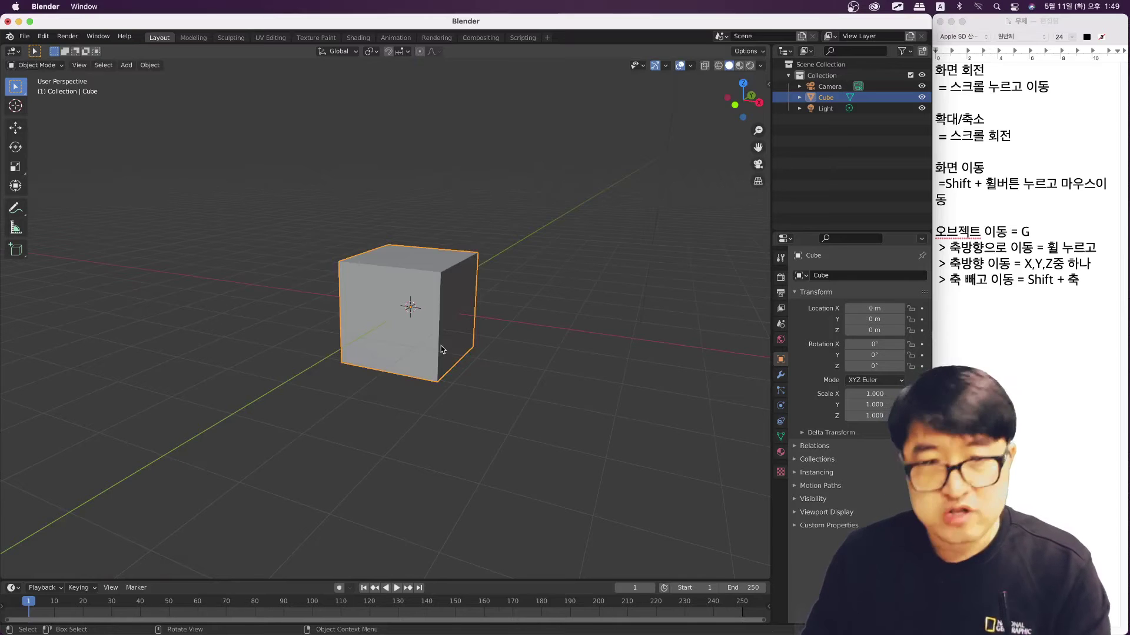
key("g")
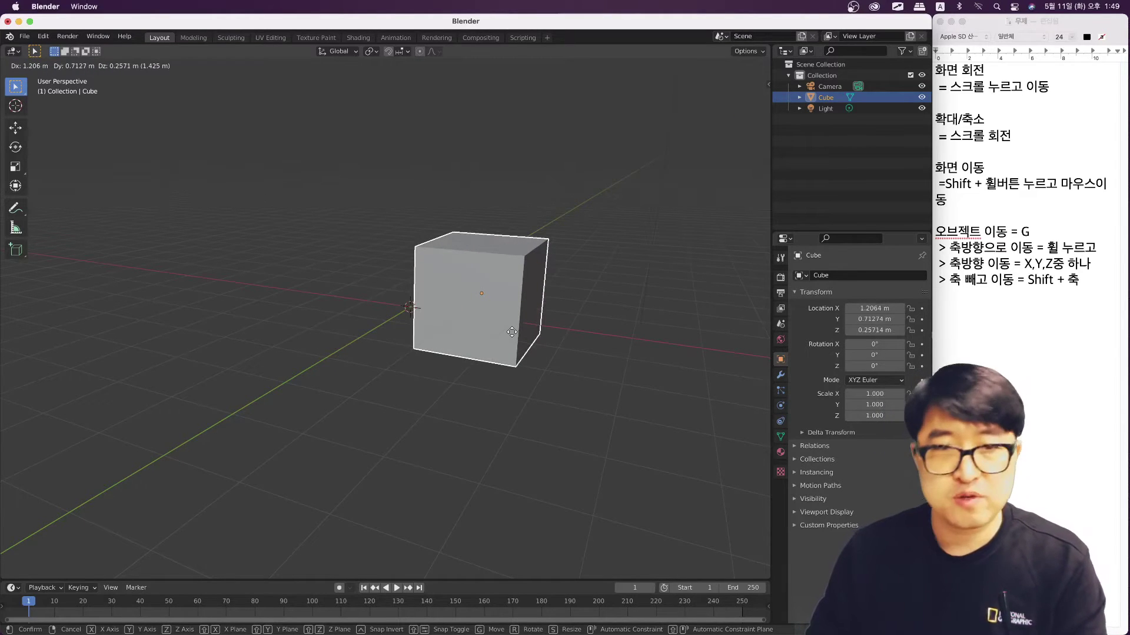
key("x")
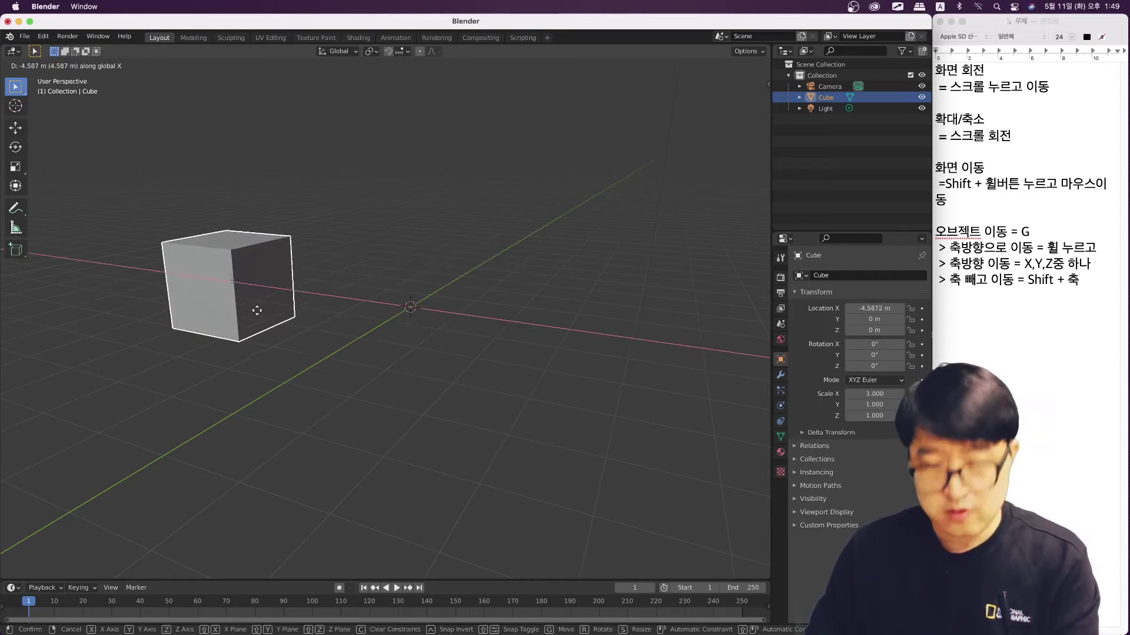
key("y")
key("z")
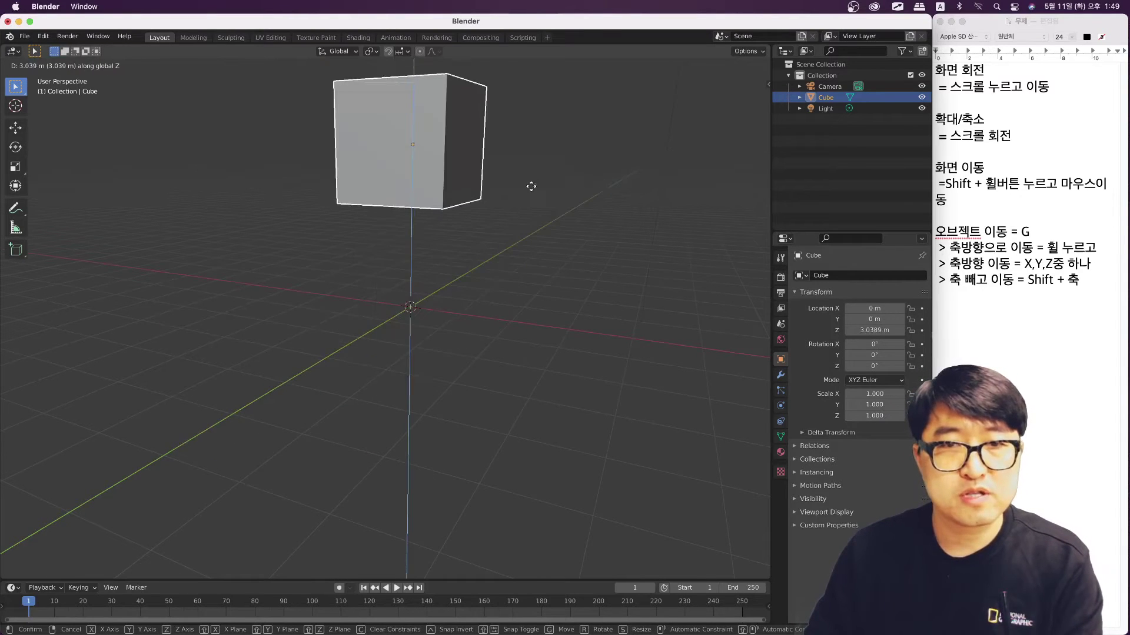
key("Escape")
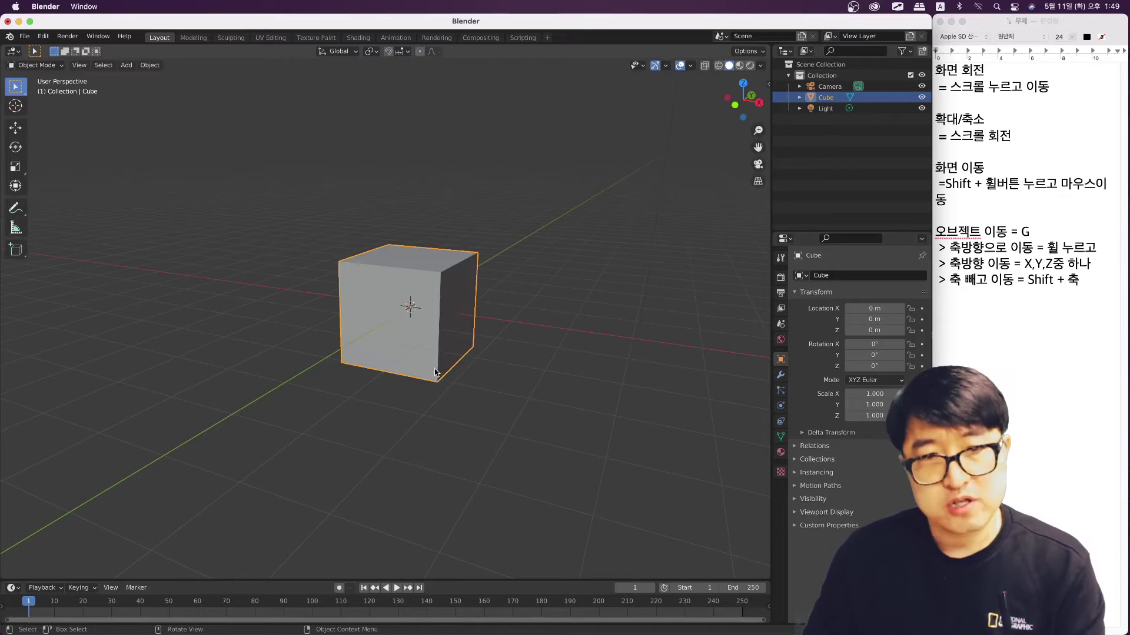
After a cancelled Shift+Z move, drop the cube at about 3.60, 2.92, 2.98 m
key("g")
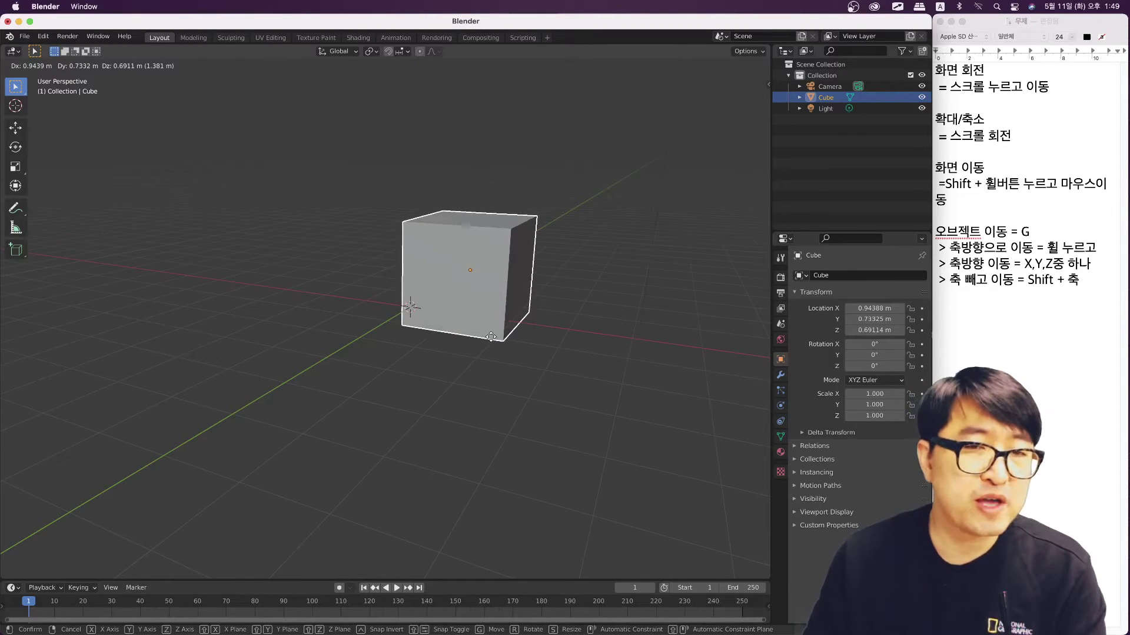
key("shift+z")
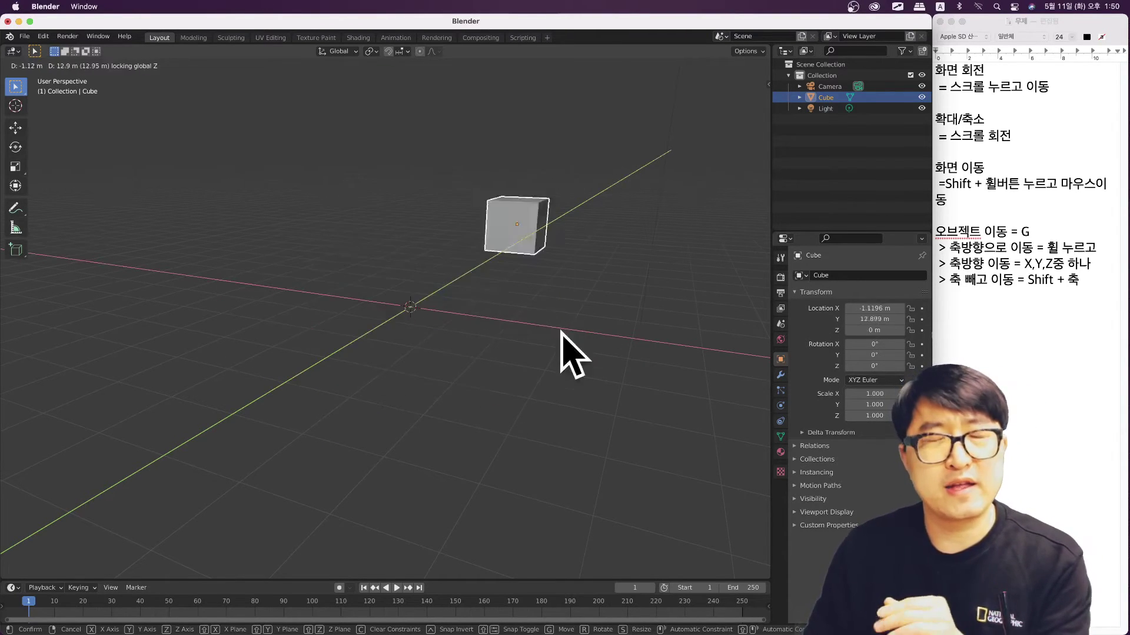
key("Escape")
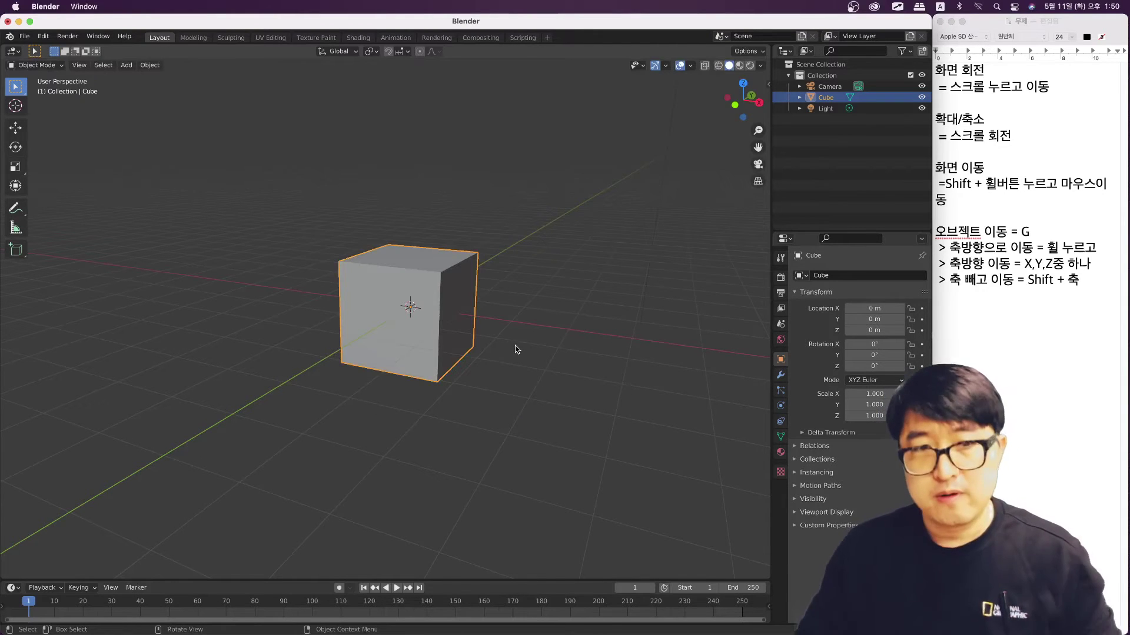
key("g")
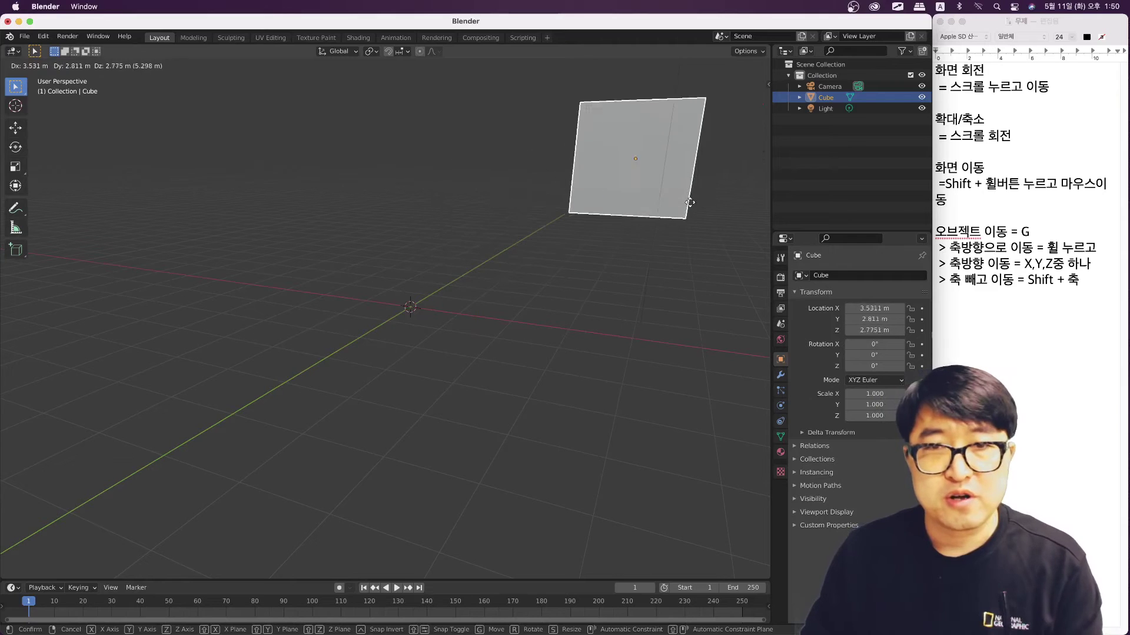
left_click(681, 254)
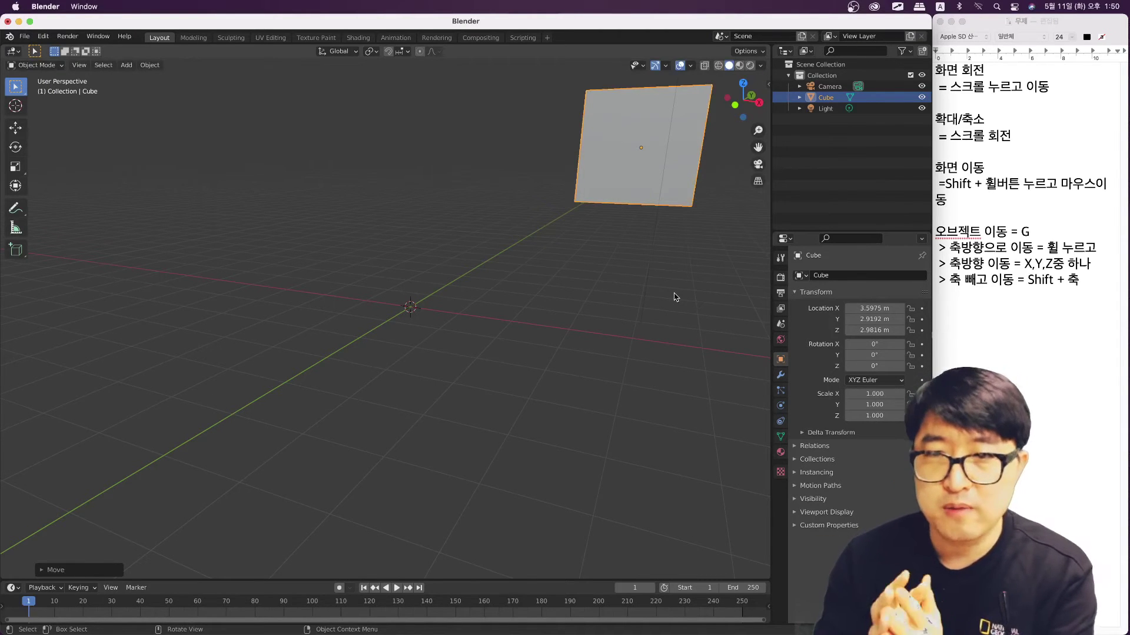
left_click(992, 323)
key("Return")
type("> 이동 취소 = Alt + G")
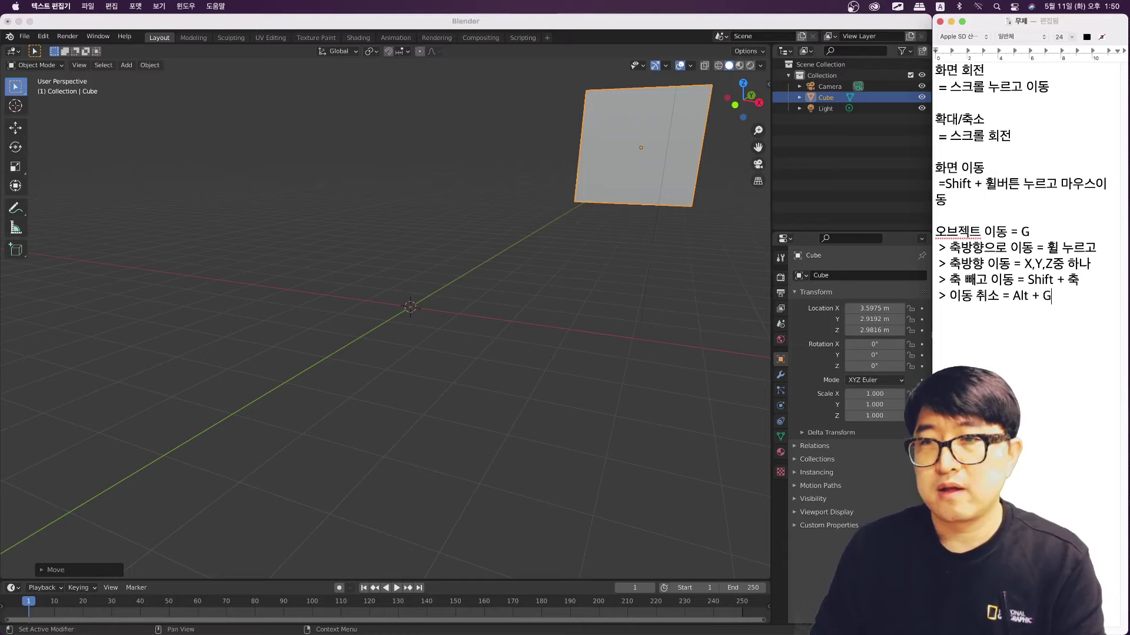
Reselect the cube, clear its location to 0 m, and correct the note to 'Alt(option) + G'
left_click(592, 202)
left_click(646, 287)
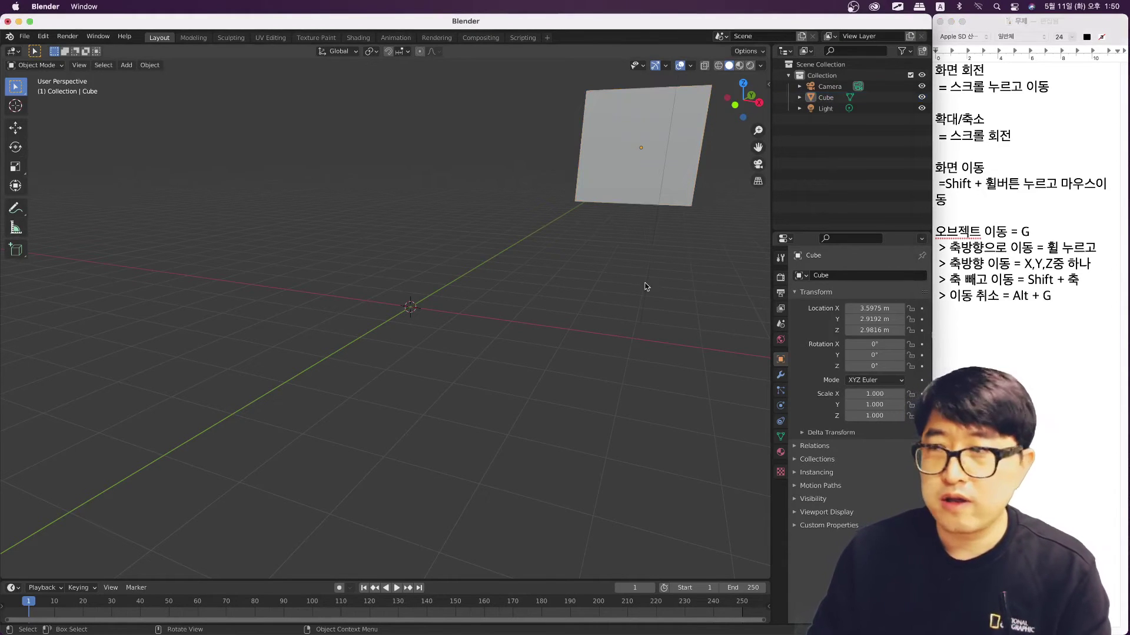
left_click(656, 171)
key("alt+g")
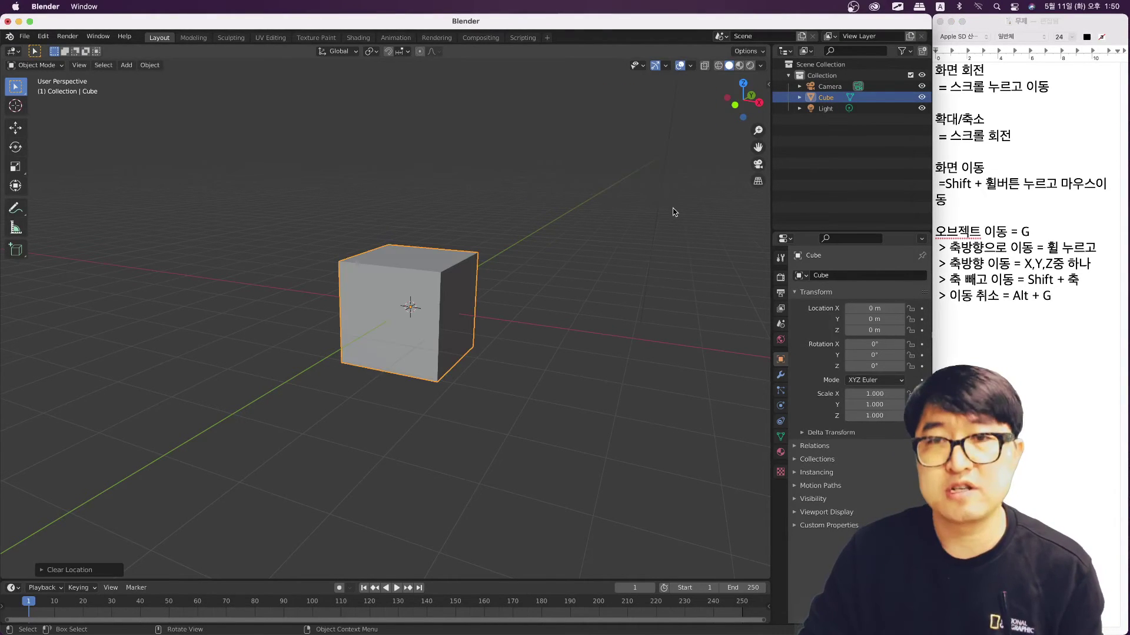
mouse_move(546, 343)
middle_mouse_down()
mouse_move(462, 356)
mouse_move(506, 358)
middle_mouse_up()
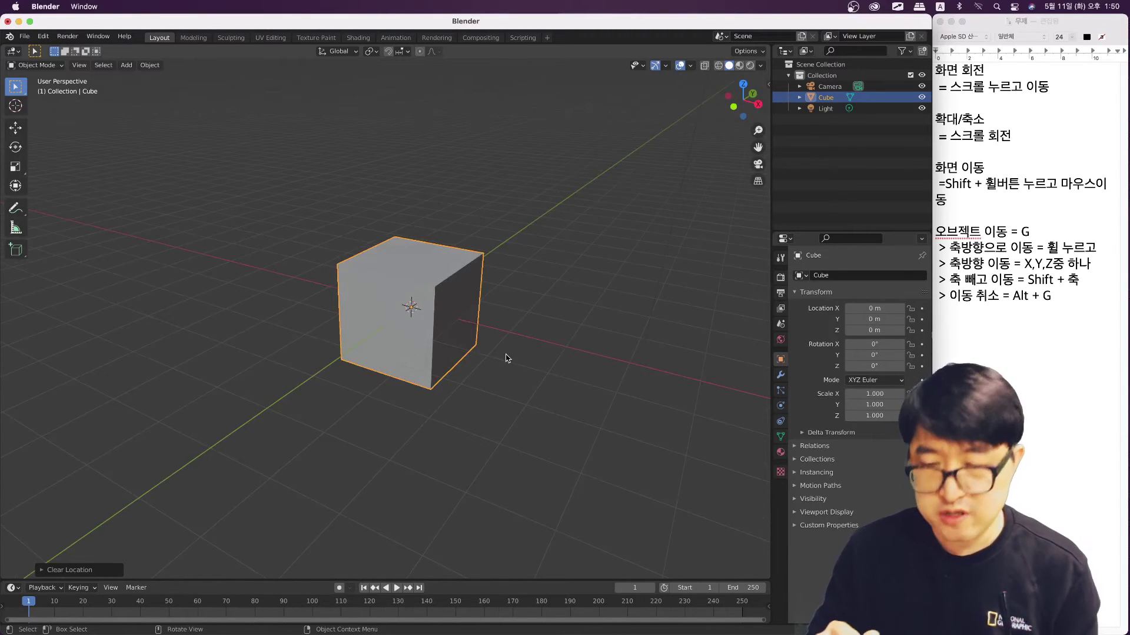
middle_click_drag(507, 358, 559, 356)
left_click(1028, 296)
type("(option")
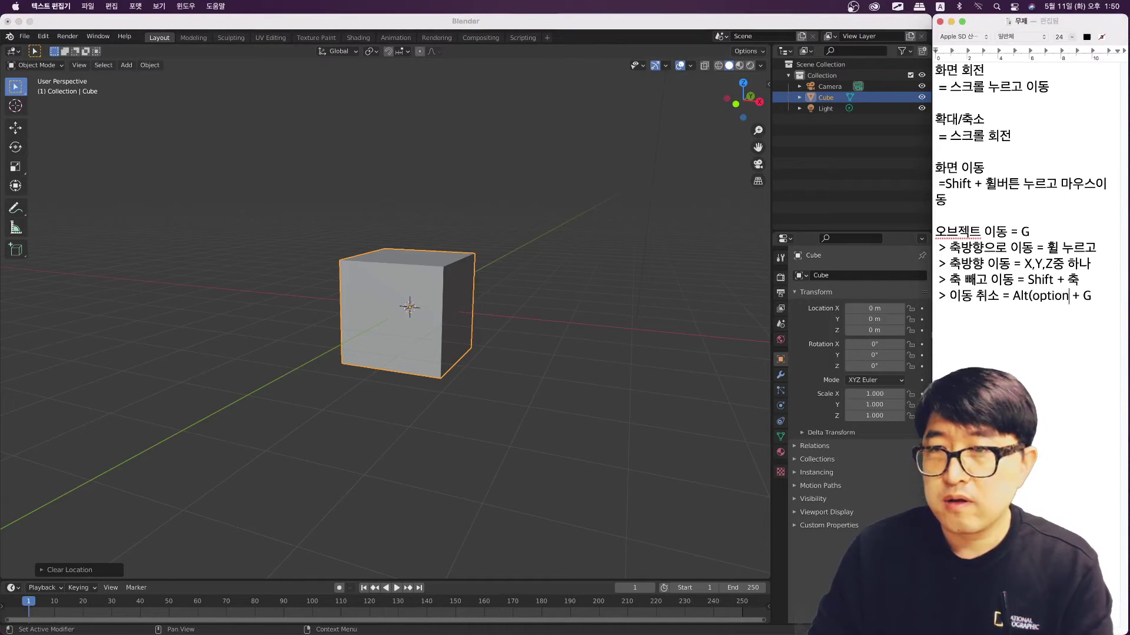
type(")")
Start two free moves of the cube and cancel both, keeping it at origin
middle_click_drag(506, 306, 543, 306)
key("g")
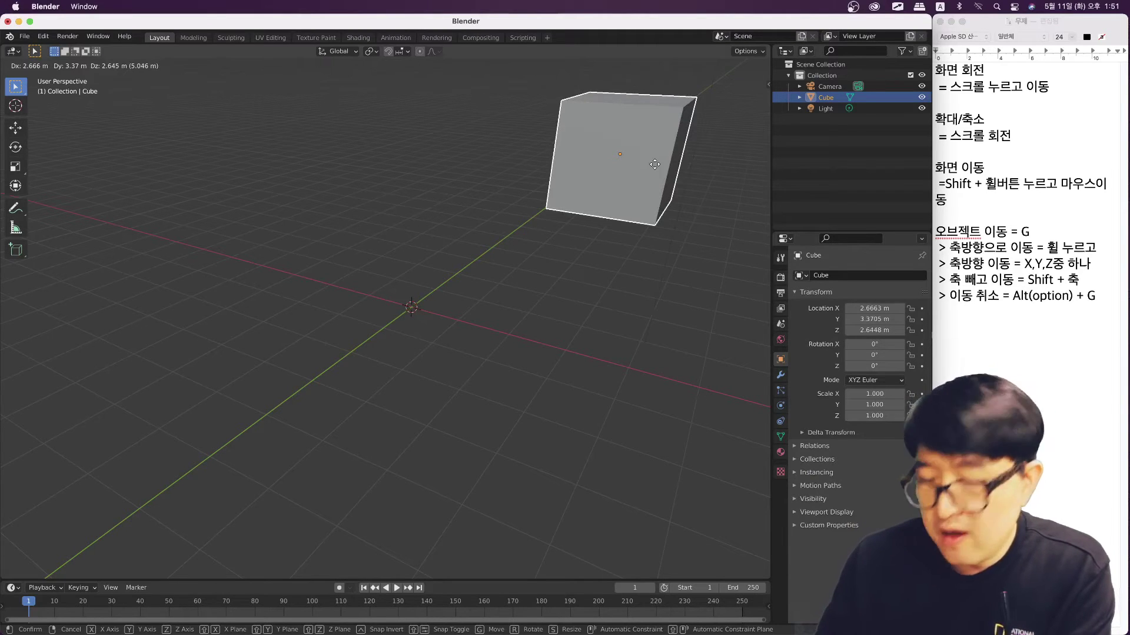
key("Escape")
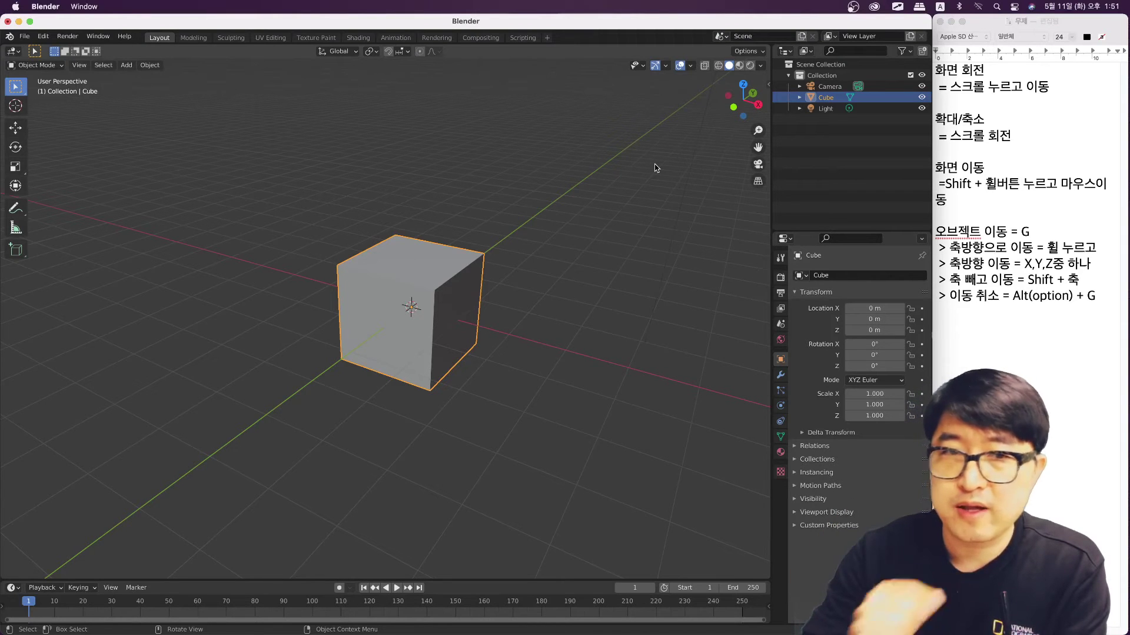
key("g")
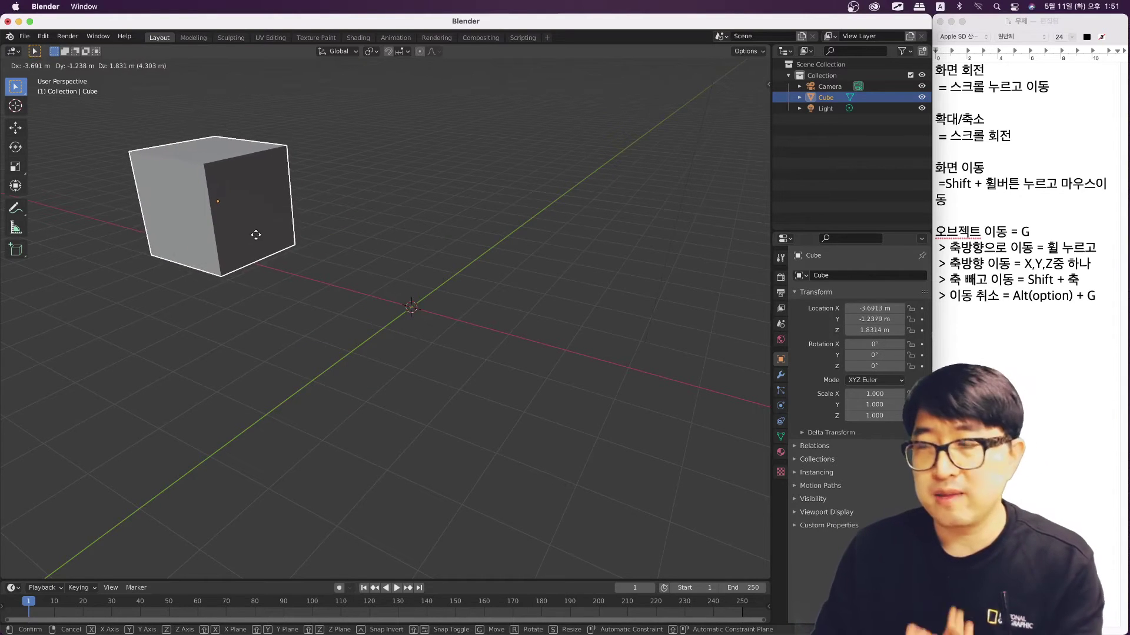
key("Escape")
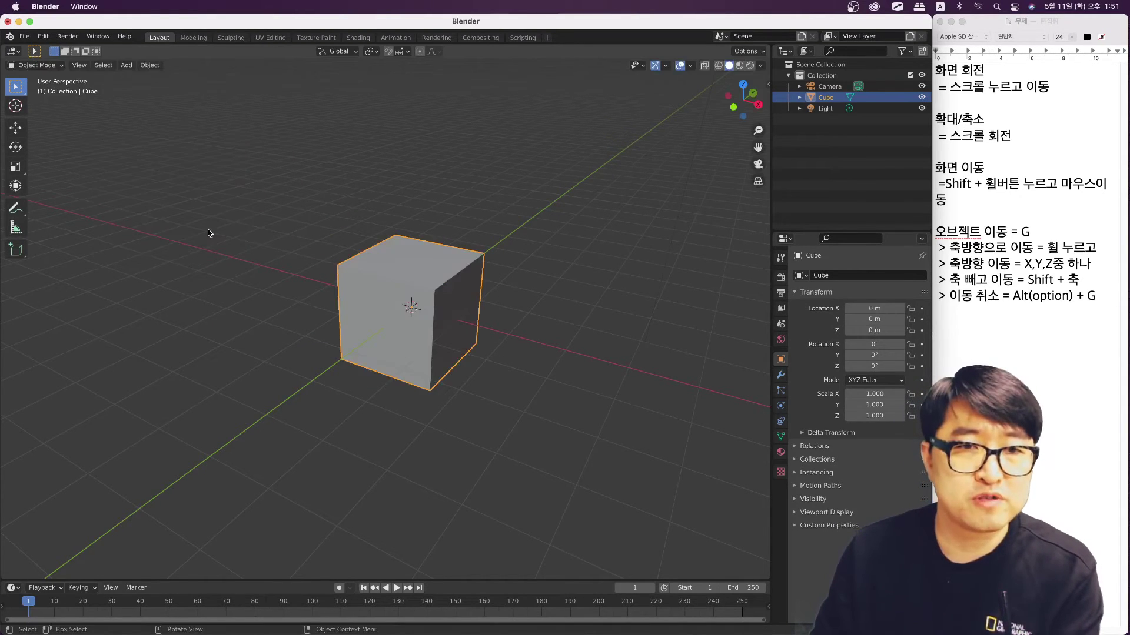
left_click(1008, 344)
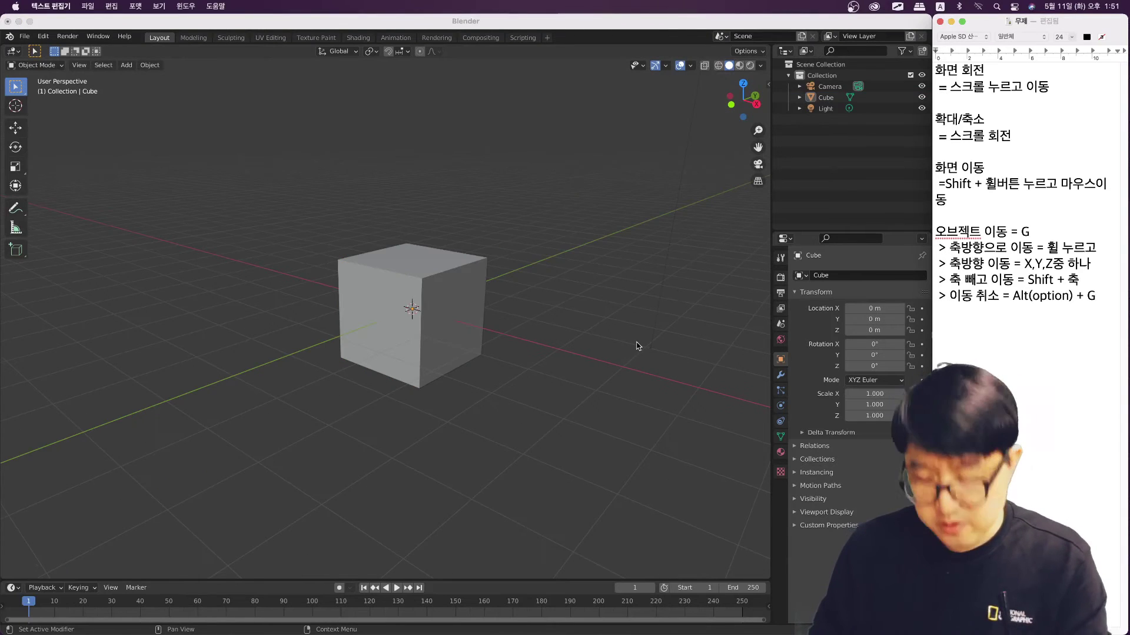
Complete the note line '오브젝트 회전 = R', then select the cube in the scene
type("오브젝트 회전= R")
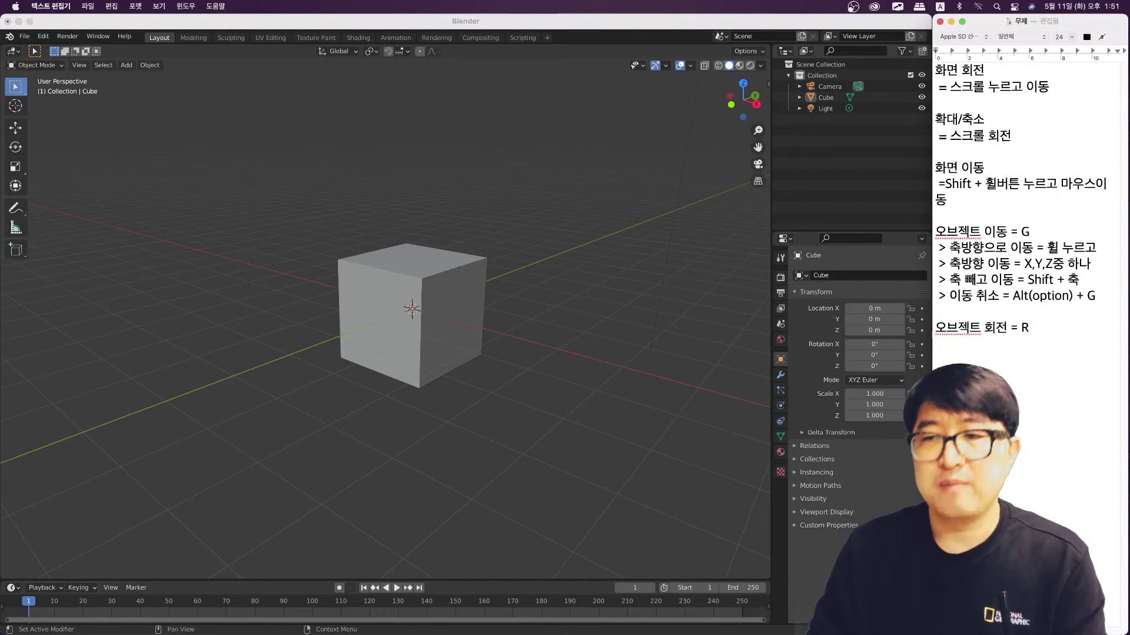
left_click(406, 306)
middle_click_drag(406, 306, 540, 354)
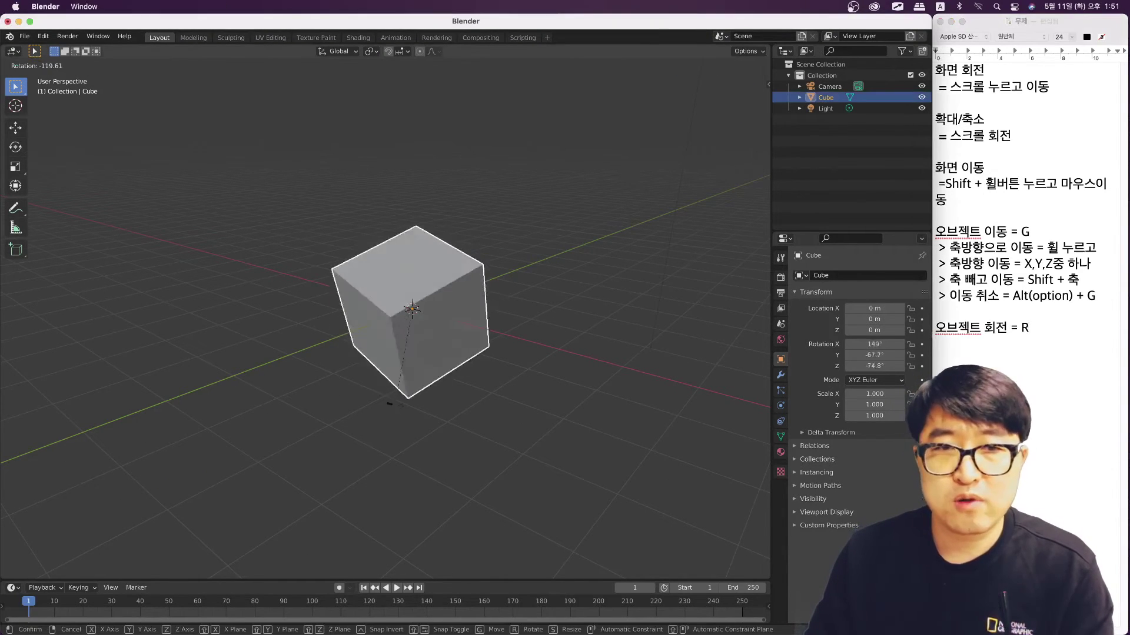
left_click(1100, 294)
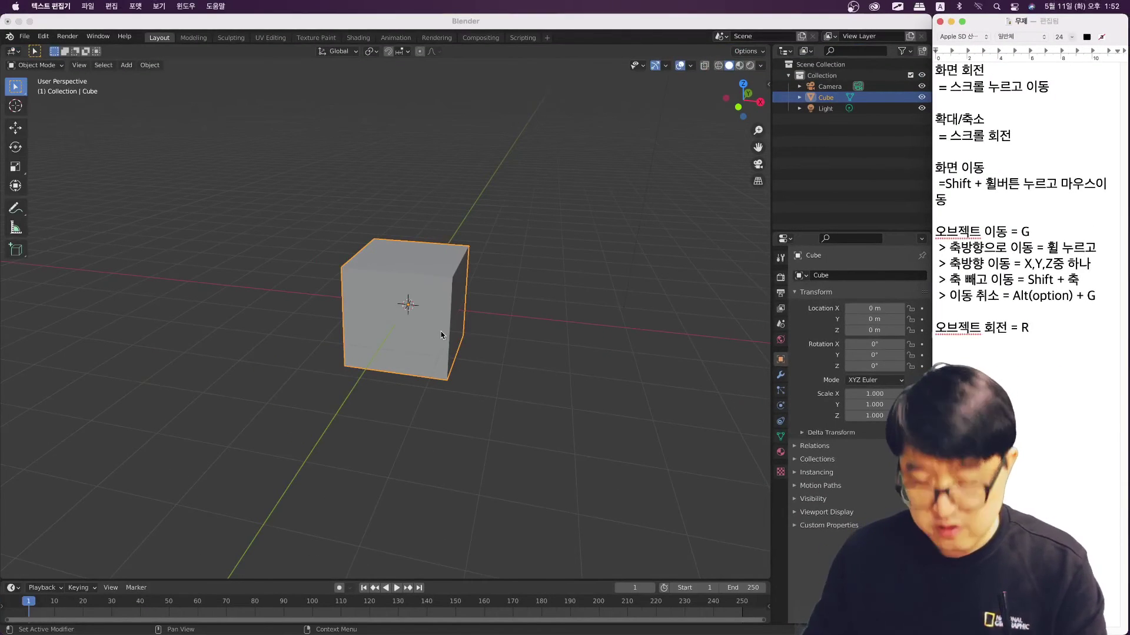
Rotate the cube around the global X axis to about -50.8°, then cancel so it stays upright
left_click(440, 330)
key("r")
key("x")
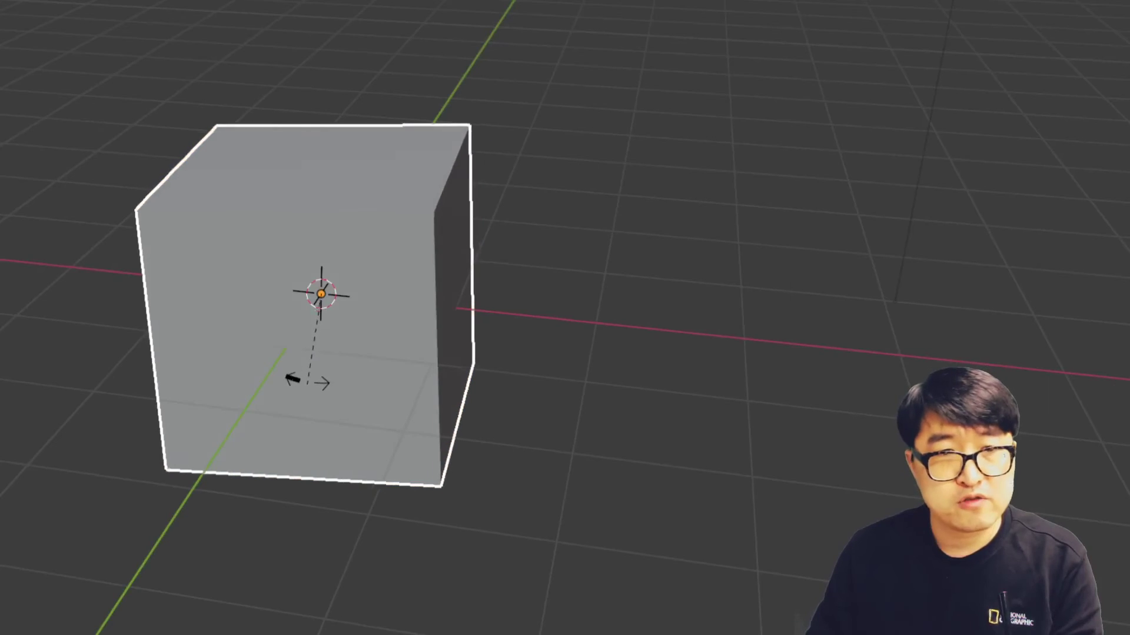
left_click(324, 386)
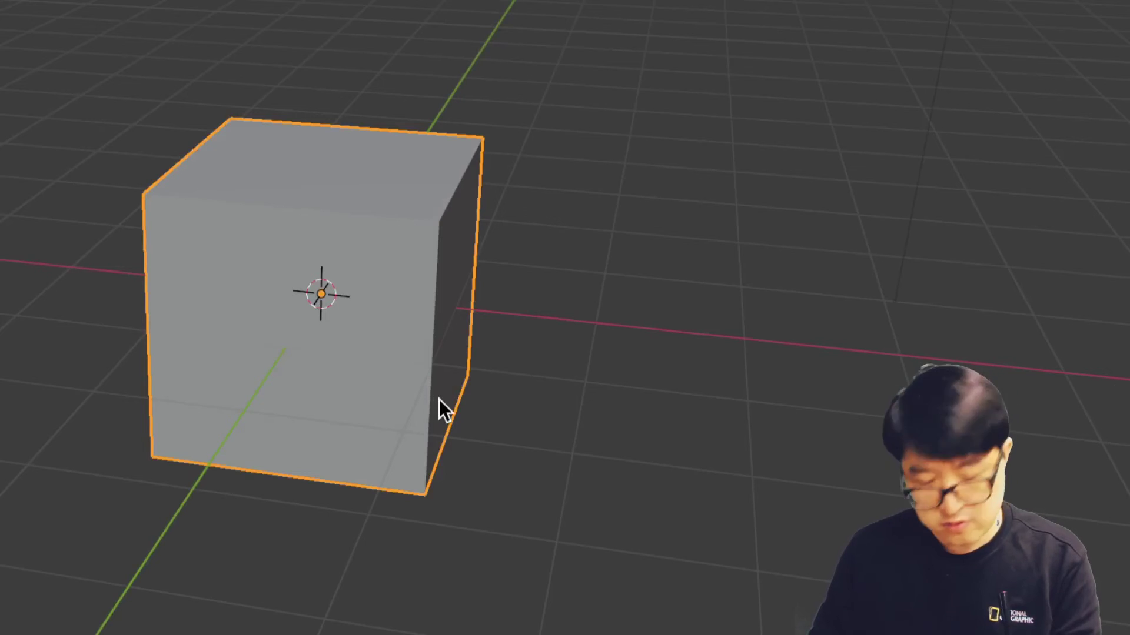
key("s")
key("x")
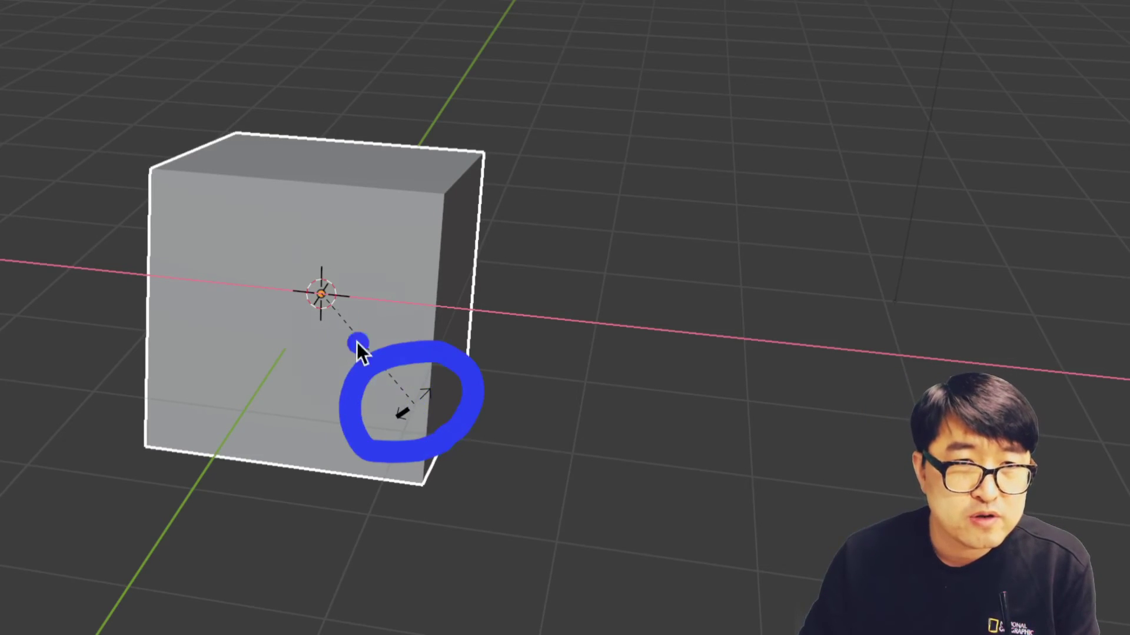
left_click(442, 419)
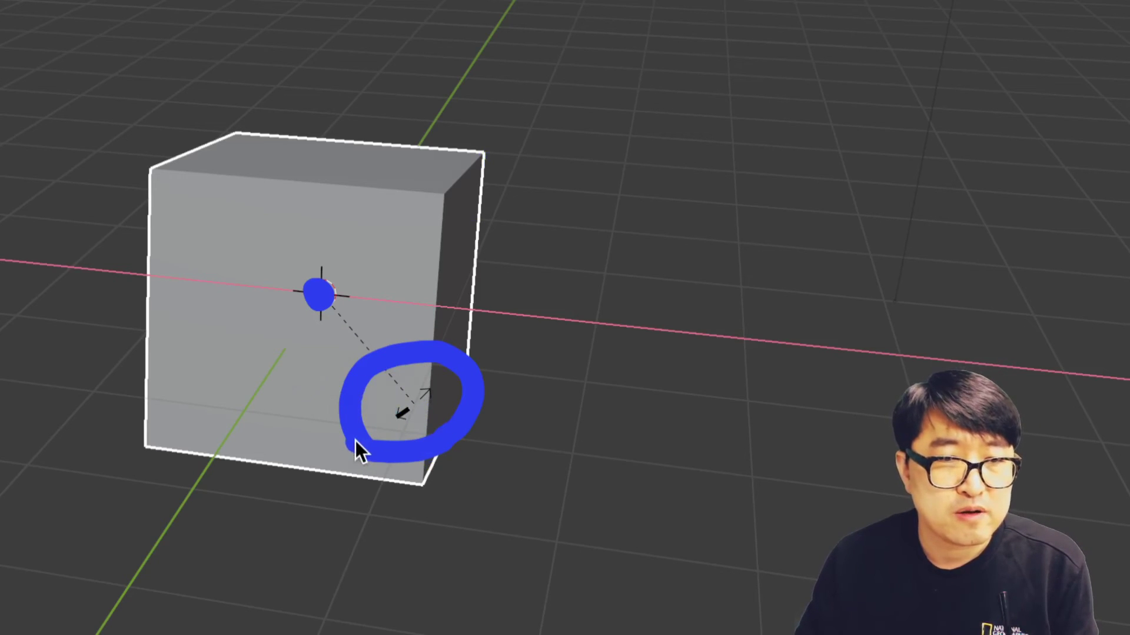
left_click_drag(355, 441, 199, 427)
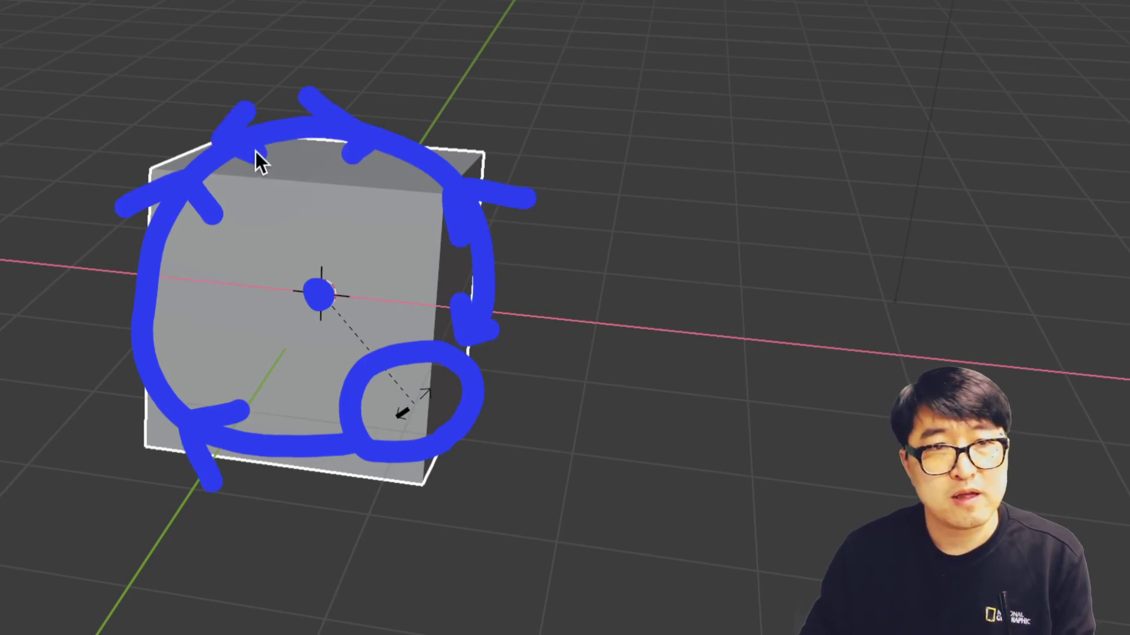
key("Escape")
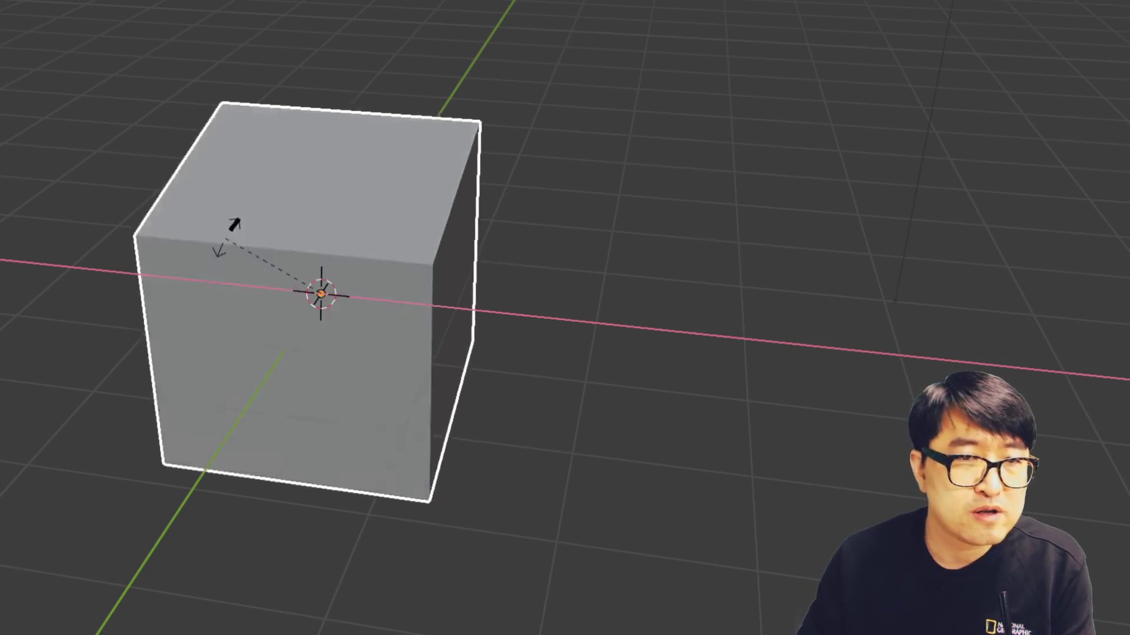
right_click(376, 190)
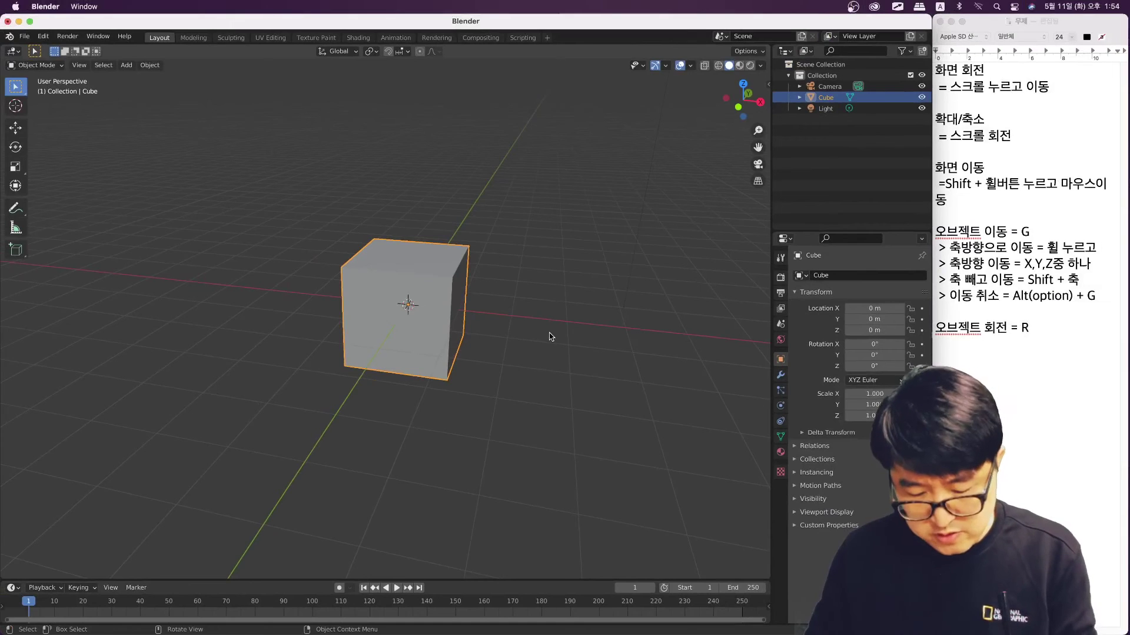
Confirm a free rotation of the cube, then clear its rotation to 0° with Alt+R
key("r")
key("r")
left_click(504, 304)
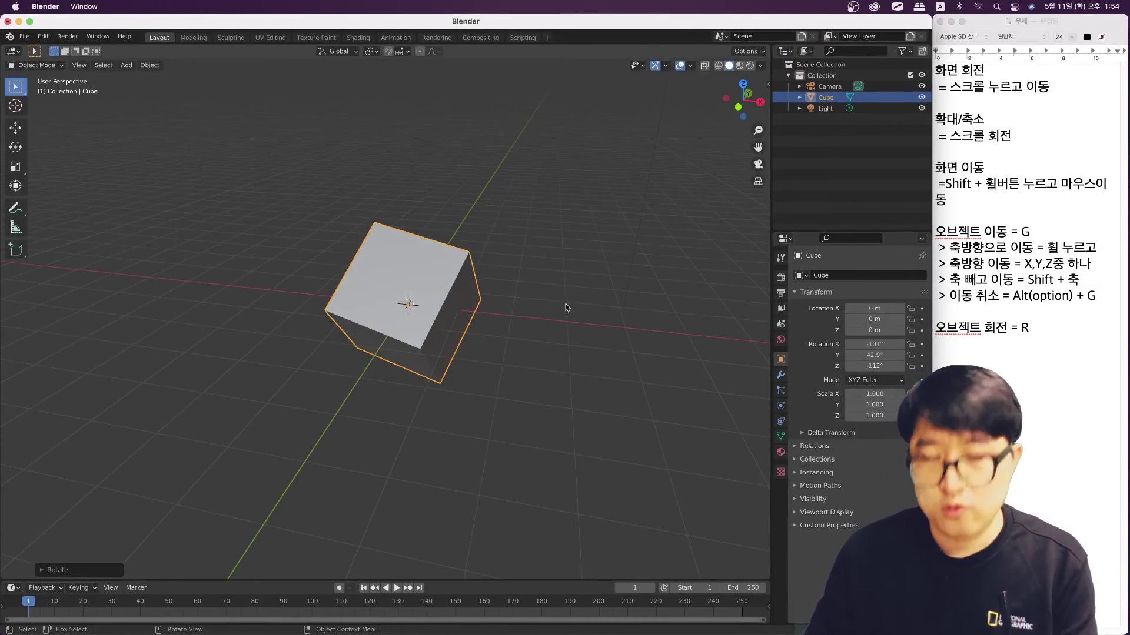
key("alt+r")
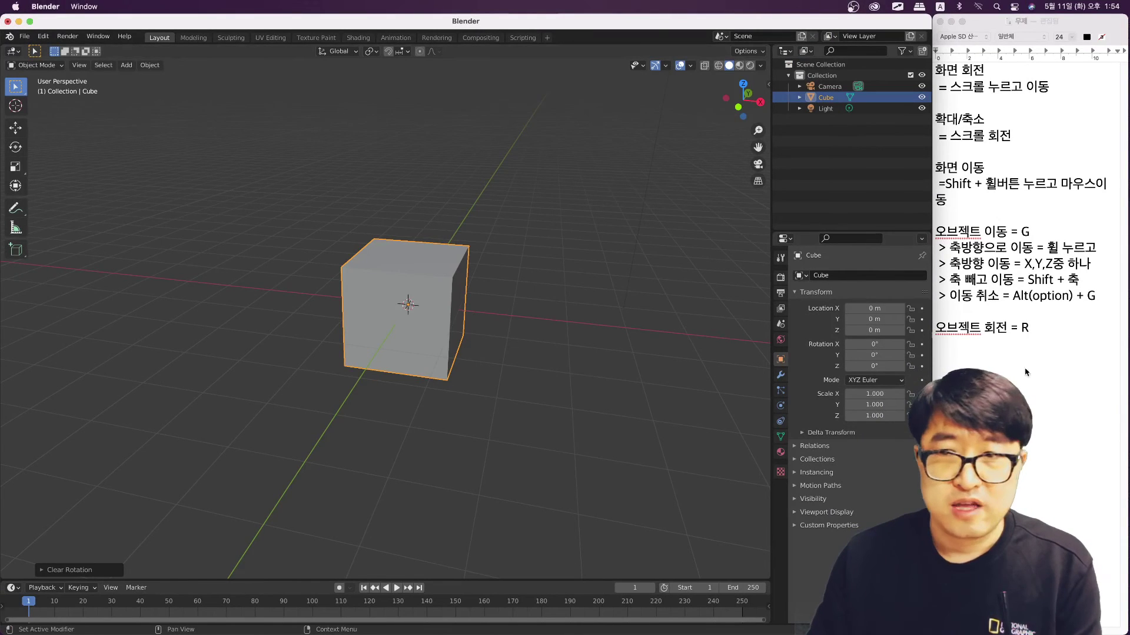
Add a new Korean note line '오브젝트 크기' for the scale shortcut
left_click(1056, 352)
key("Return")
key("ctrl+space")
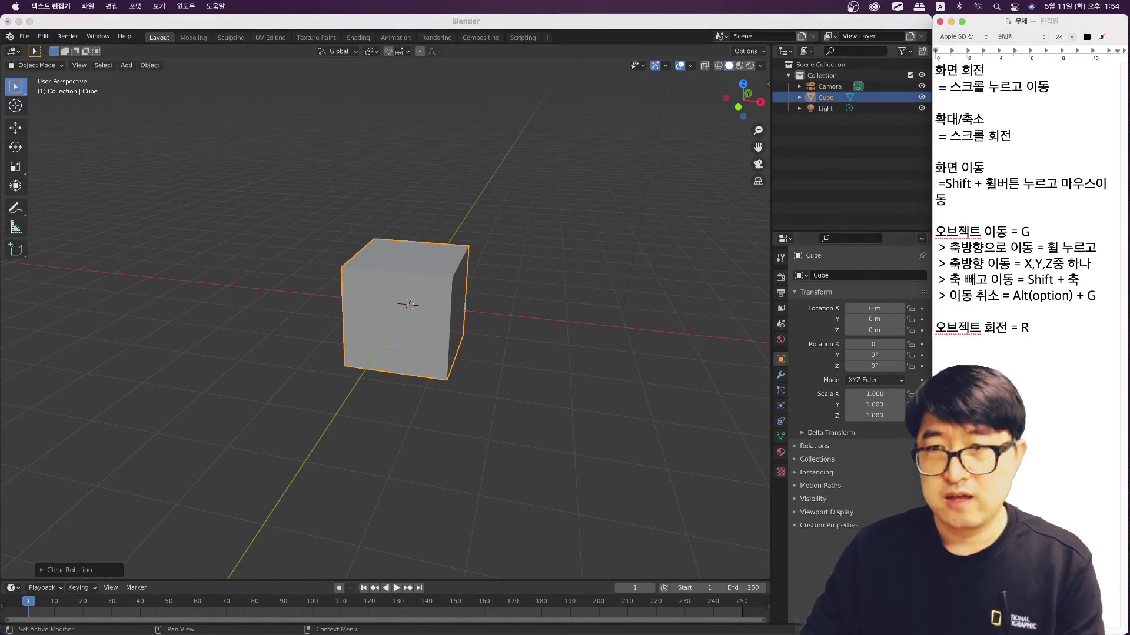
type("오브젝트 크기  = S")
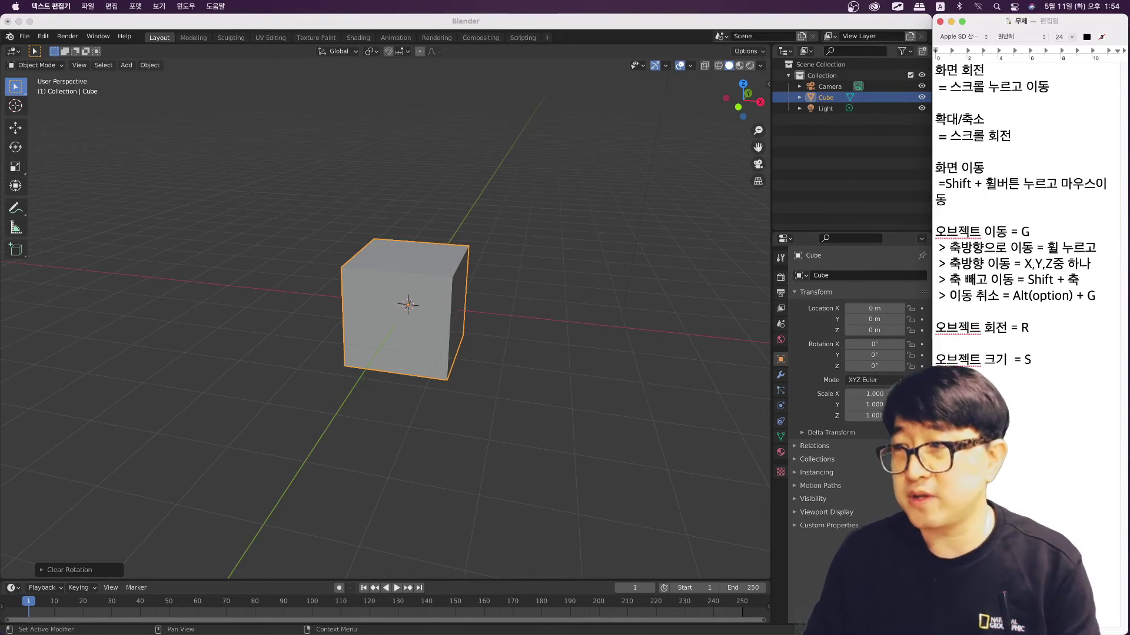
left_click(379, 305)
middle_click_drag(379, 305, 482, 340)
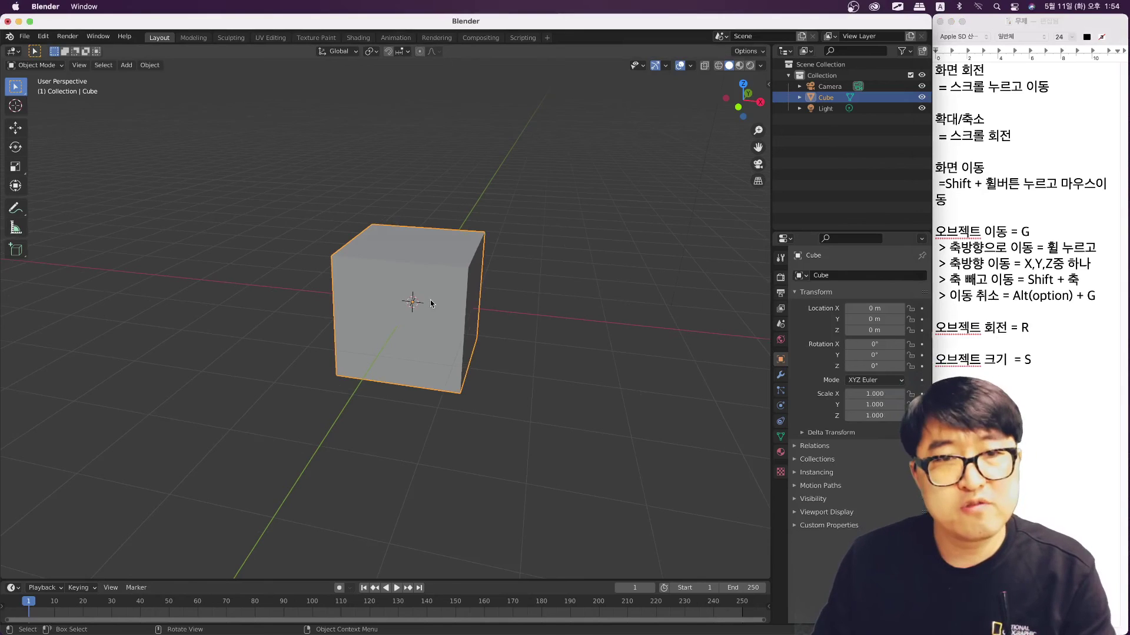
Cancel a uniform scale, then scale the cube along global Z to about 3.098
key("s")
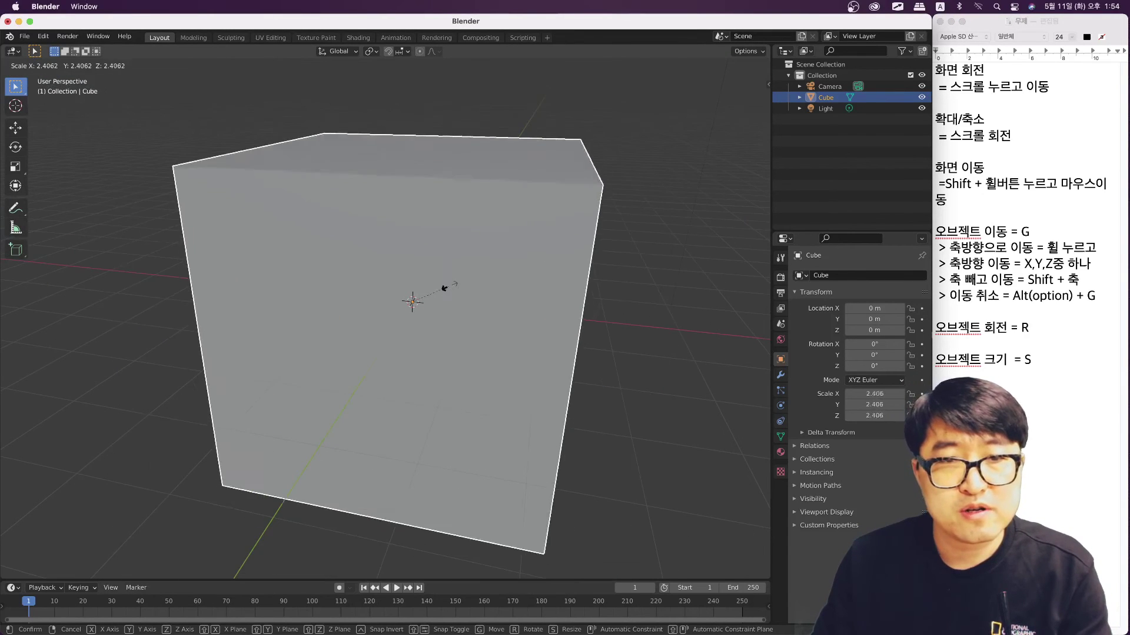
key("Escape")
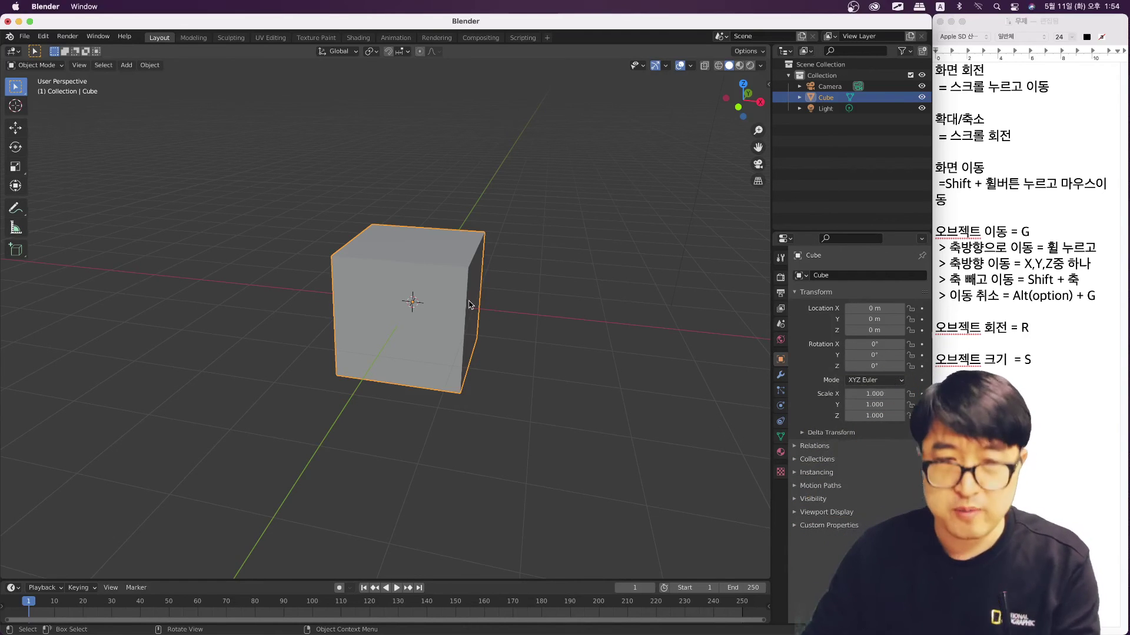
key("s")
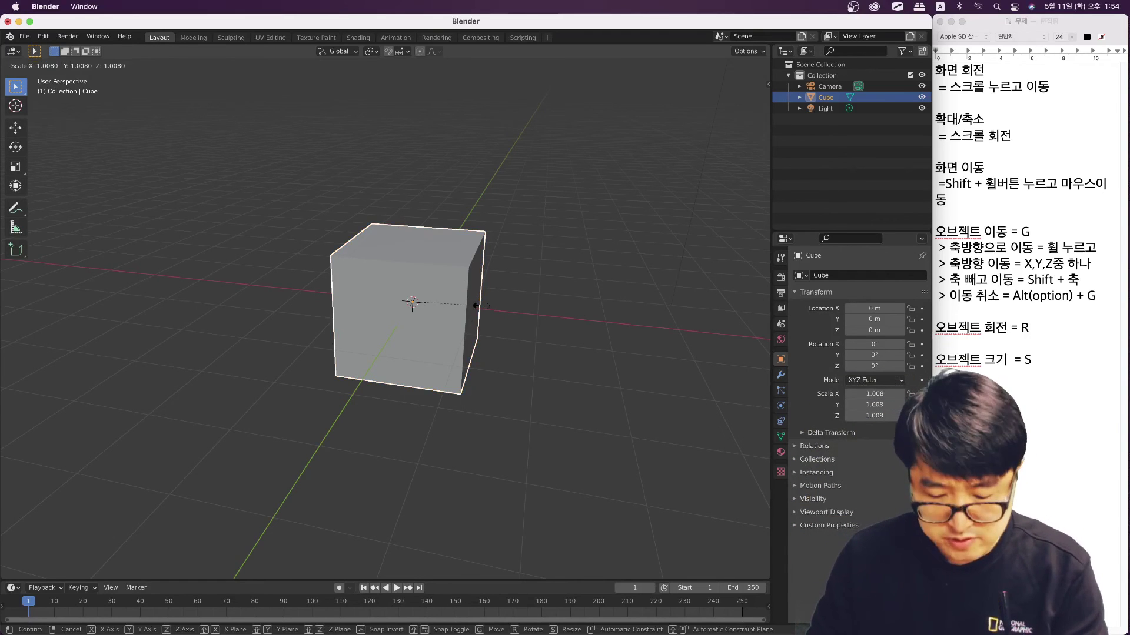
key("z")
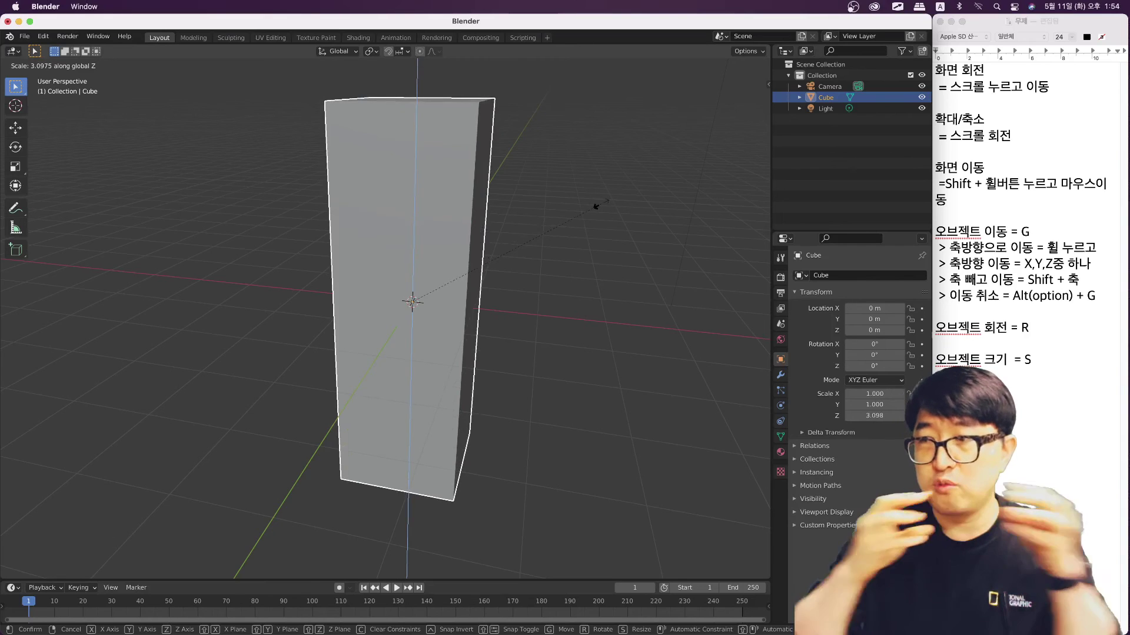
Preview the scale along X, Y, then X again, and cancel to keep scale 1.000
key("x")
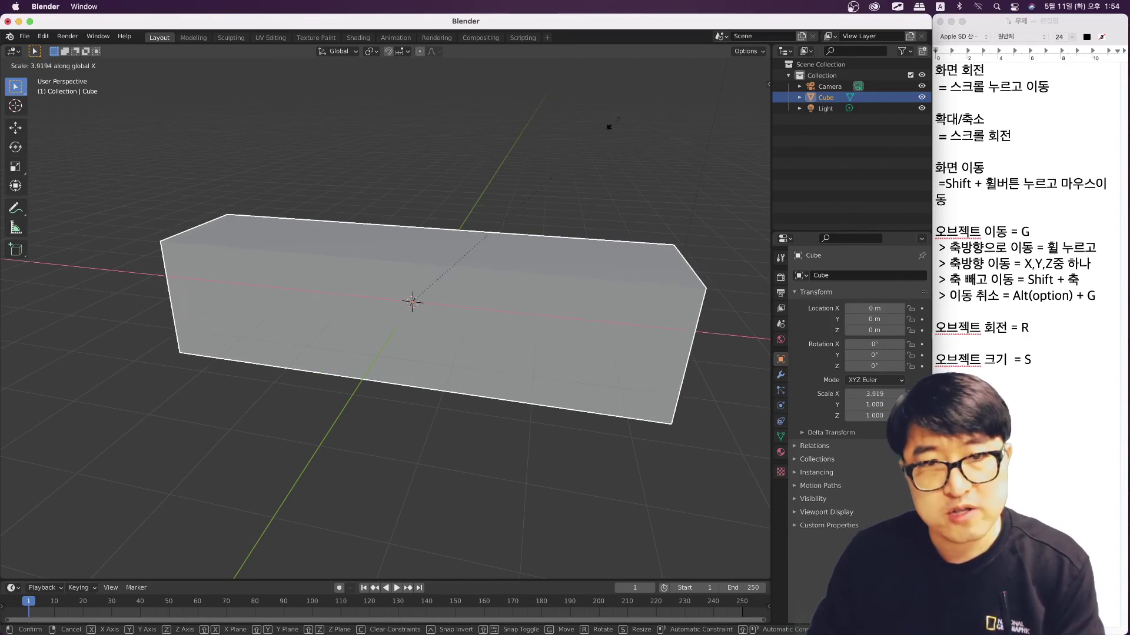
key("y")
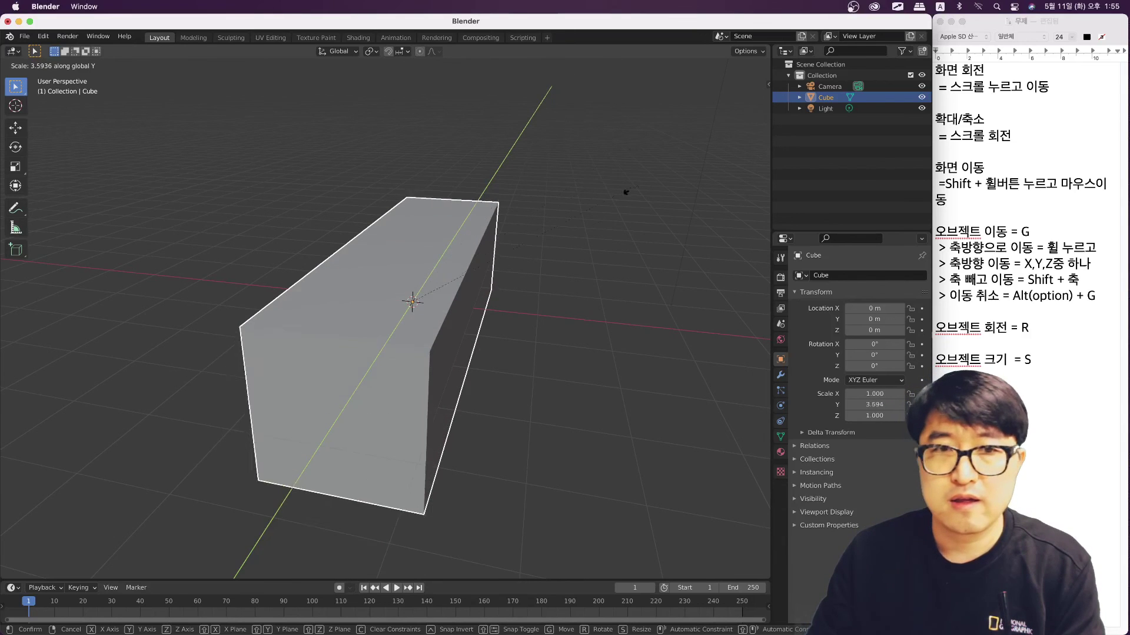
key("x")
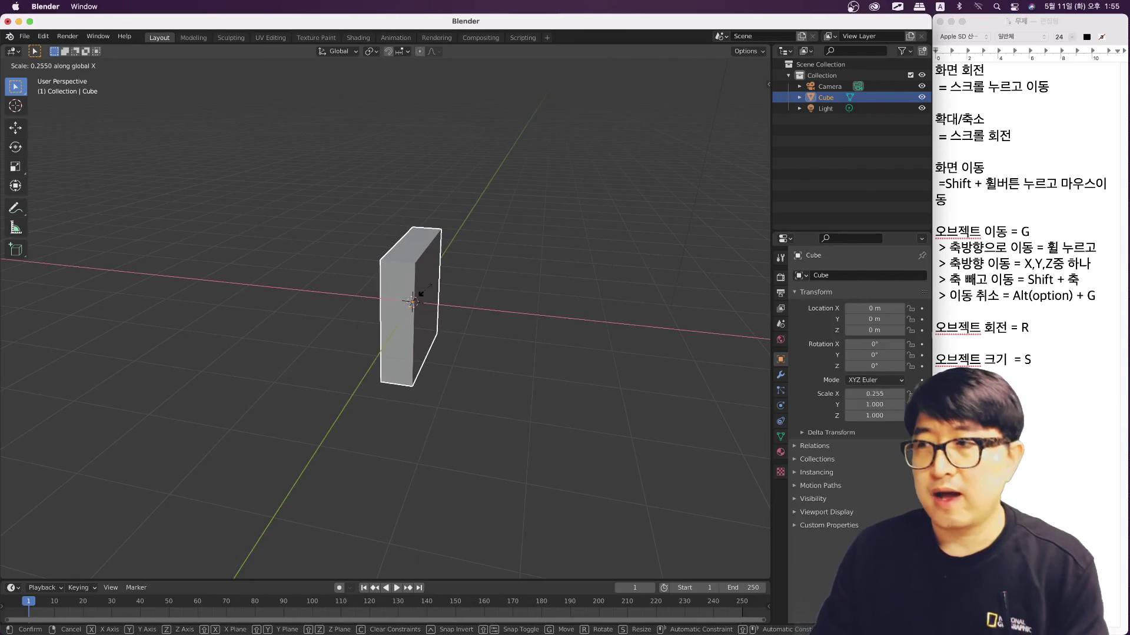
key("Escape")
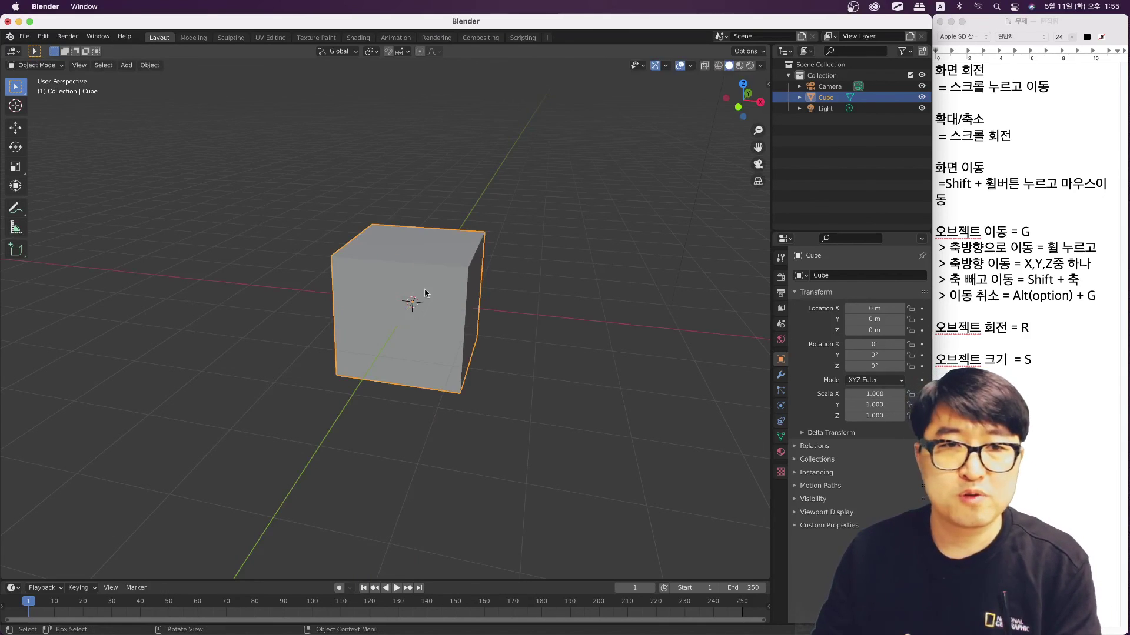
Confirm a Z stretch of the cube to -3.112, then clear its scale to 1.000 with Alt+S
key("s")
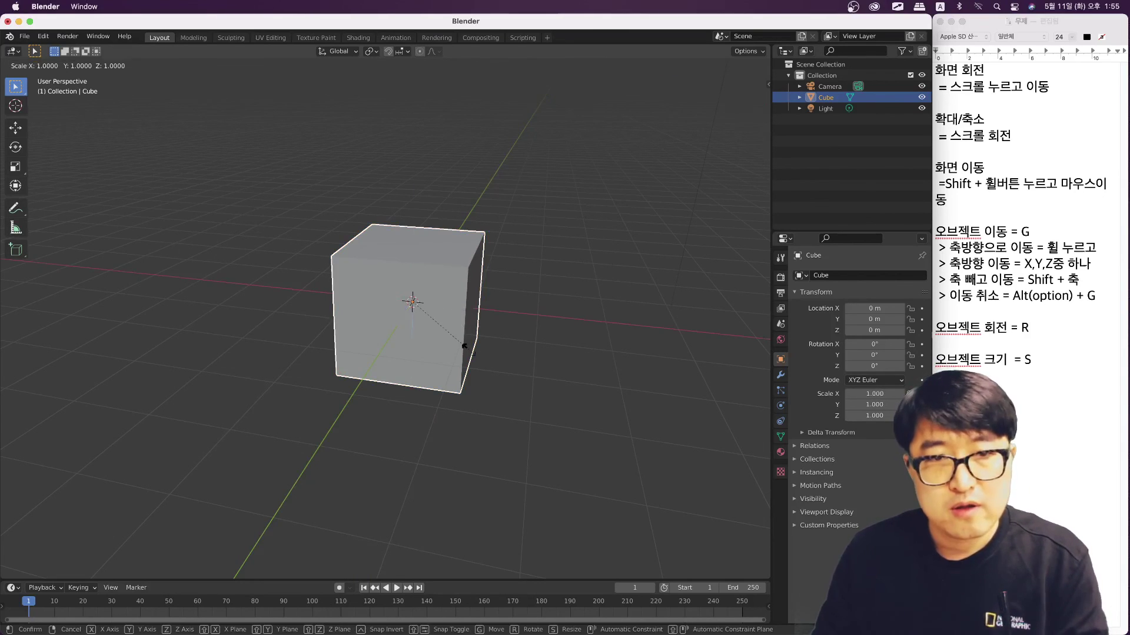
key("z")
left_click(469, 97)
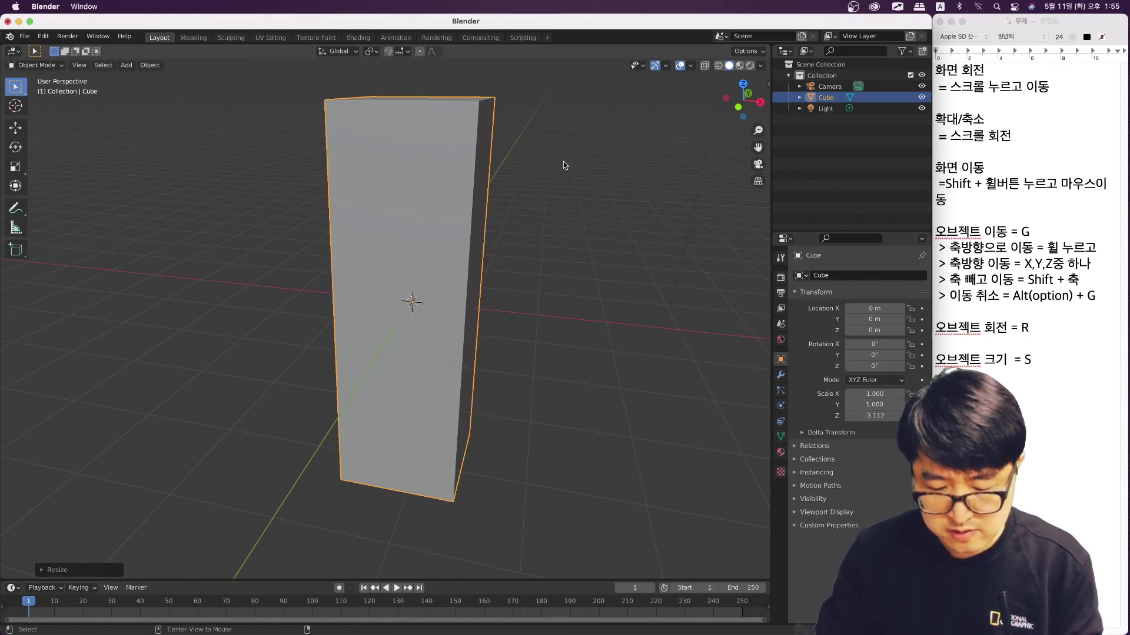
key("alt+s")
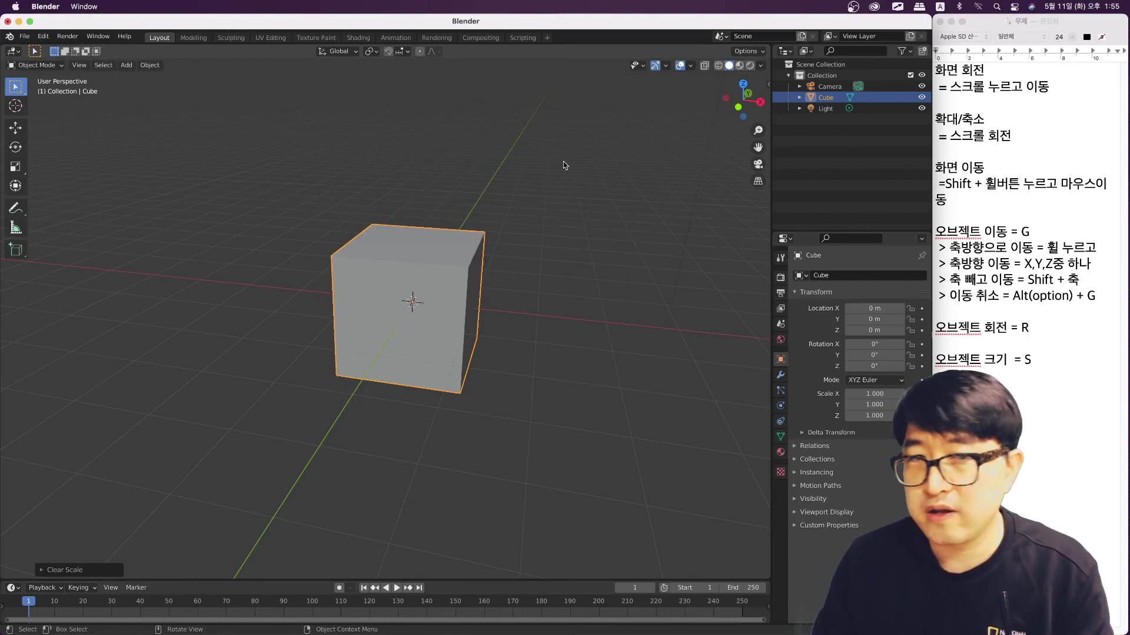
middle_click_drag(612, 277, 606, 345)
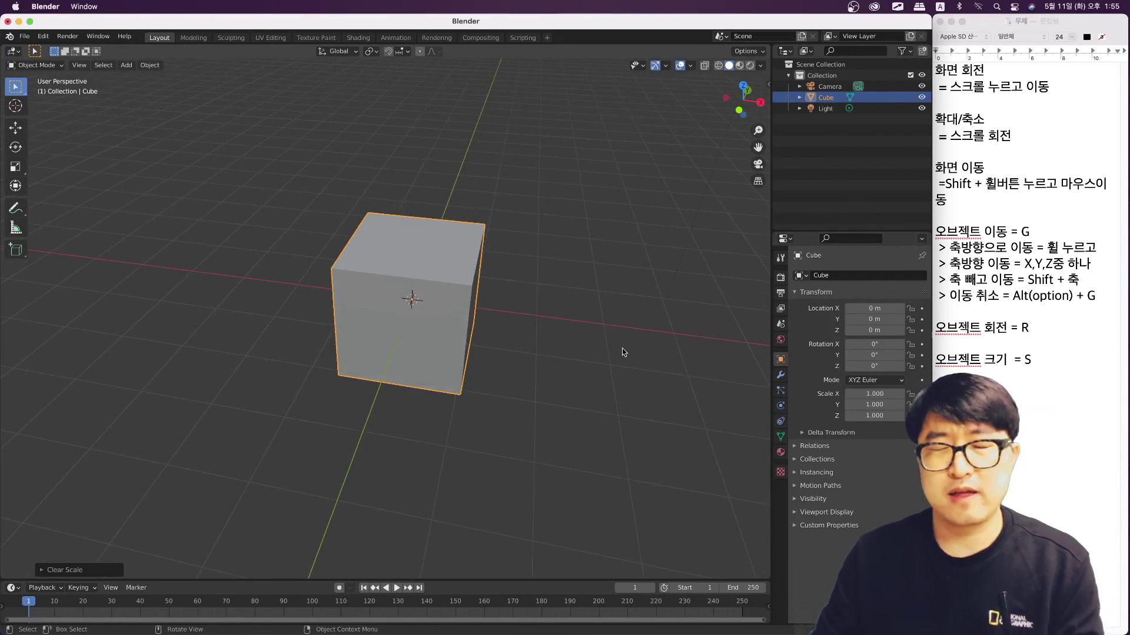